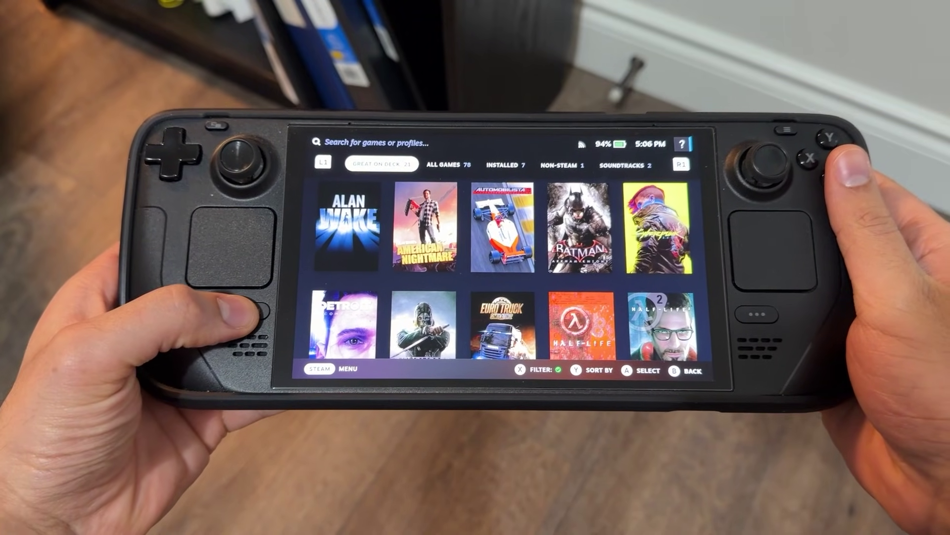
# Step: Switch the Steam Deck from gaming mode to the desktop through its power options
pyautogui.click(264, 309)
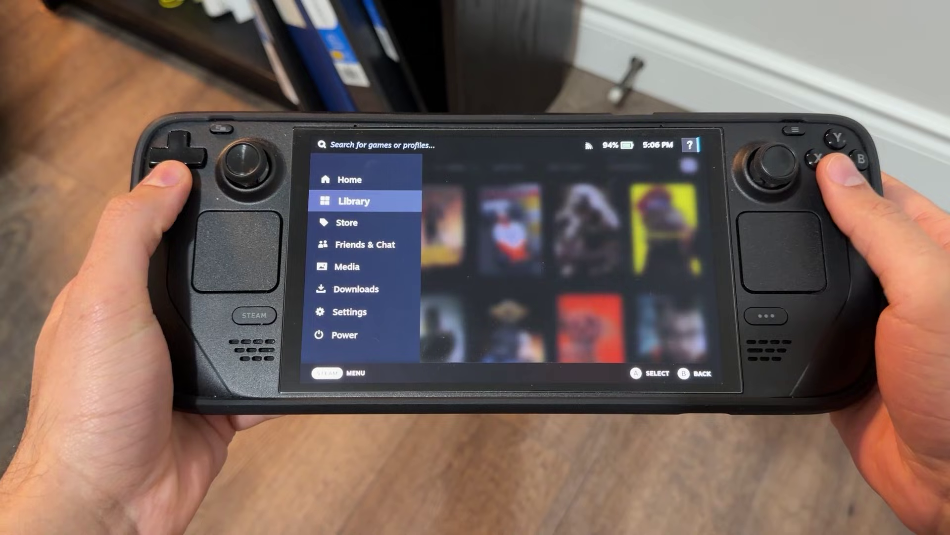
pyautogui.press('Down')
pyautogui.press('Down')
pyautogui.press('Down')
pyautogui.press('Down')
pyautogui.press('Down')
pyautogui.press('Down')
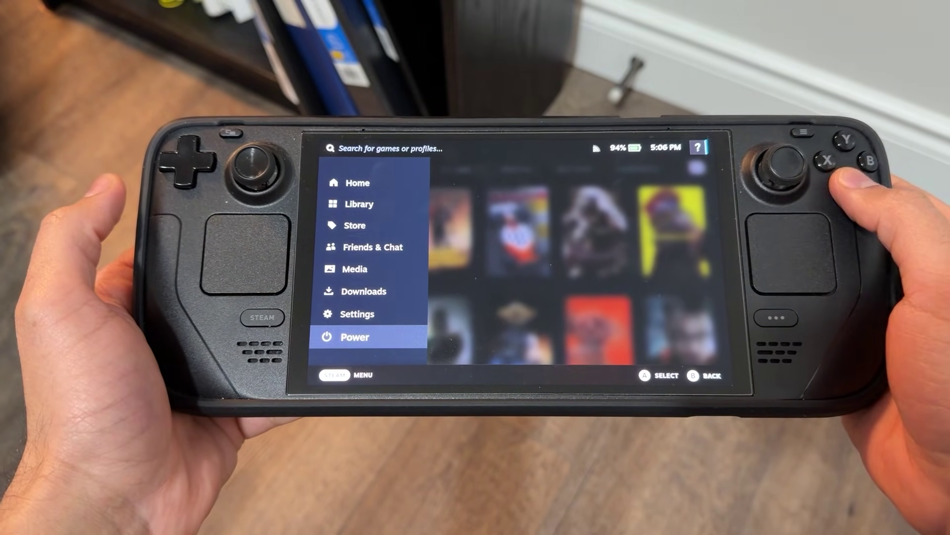
pyautogui.press('Return')
pyautogui.press('Down')
pyautogui.press('Down')
pyautogui.press('Down')
pyautogui.press('Down')
pyautogui.press('Down')
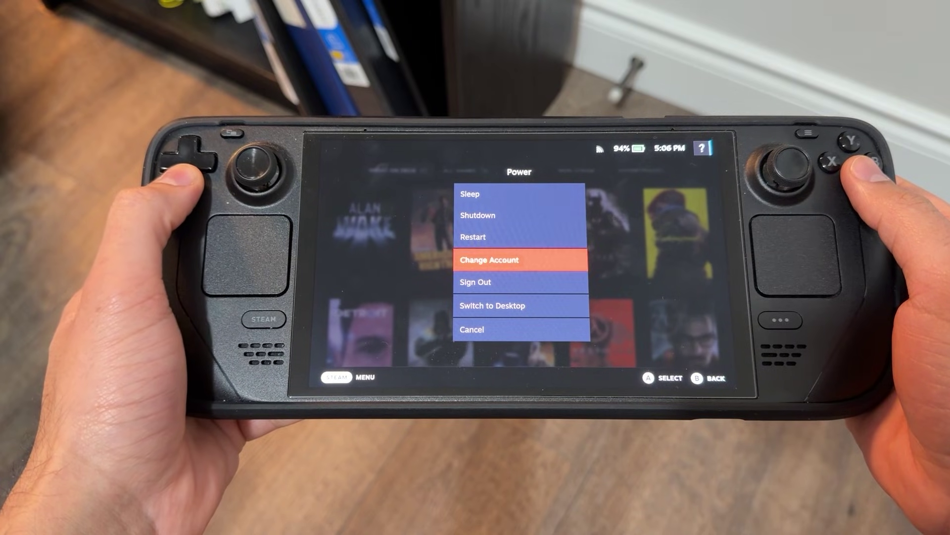
pyautogui.press('Return')
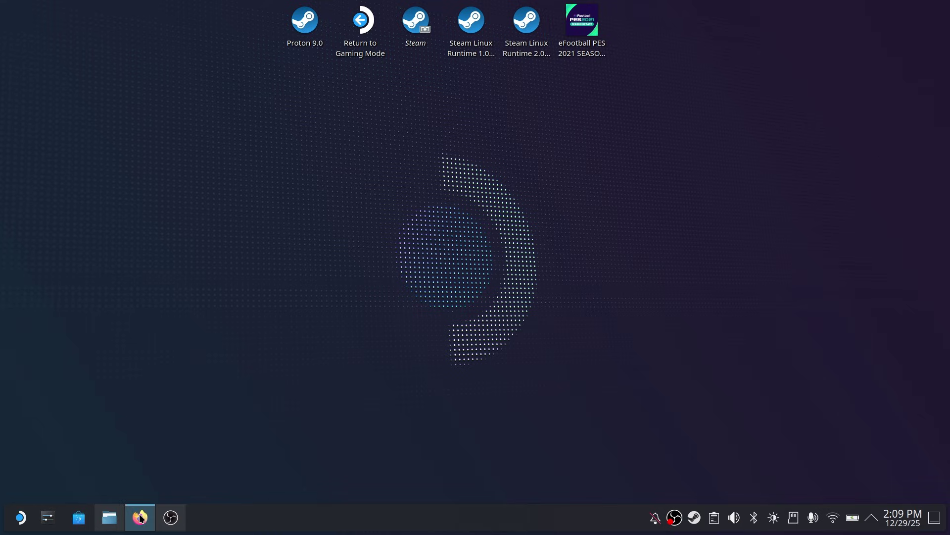
# Step: Switch to Firefox and download the latest stable PCSX2 v2.4.0 AppImage for Linux from pcsx2.net
pyautogui.click(140, 517)
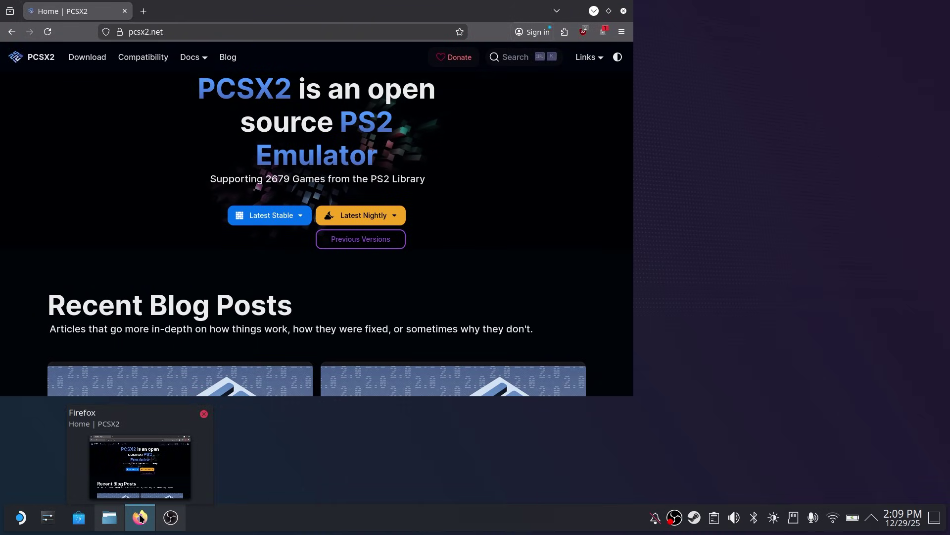
pyautogui.click(609, 11)
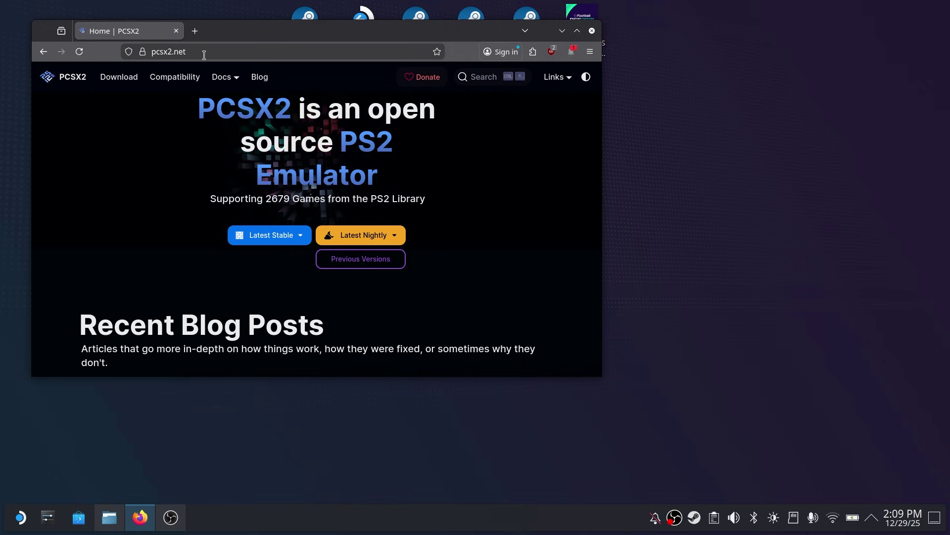
pyautogui.click(113, 82)
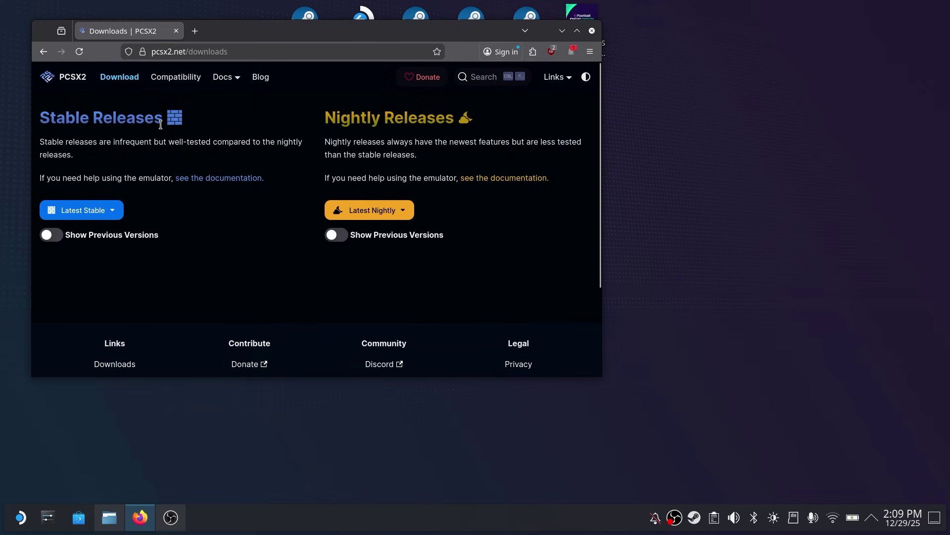
pyautogui.click(117, 212)
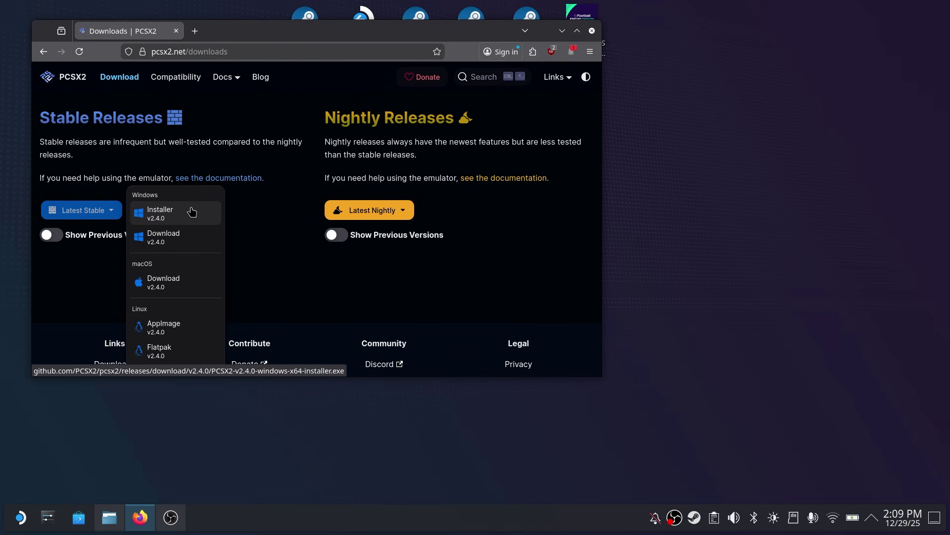
pyautogui.click(169, 331)
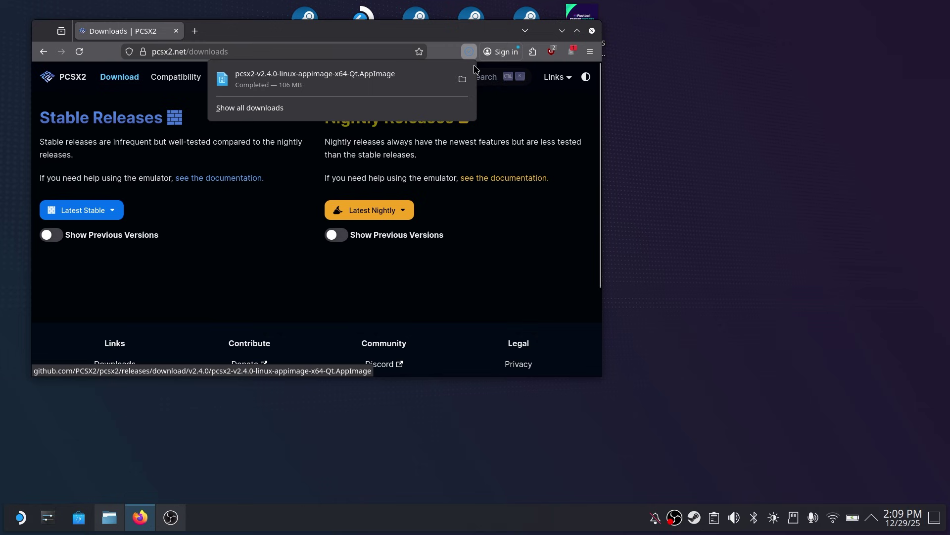
# Step: Move the downloaded PCSX2 AppImage from the Downloads folder to the desktop by cutting and pasting it
pyautogui.click(463, 81)
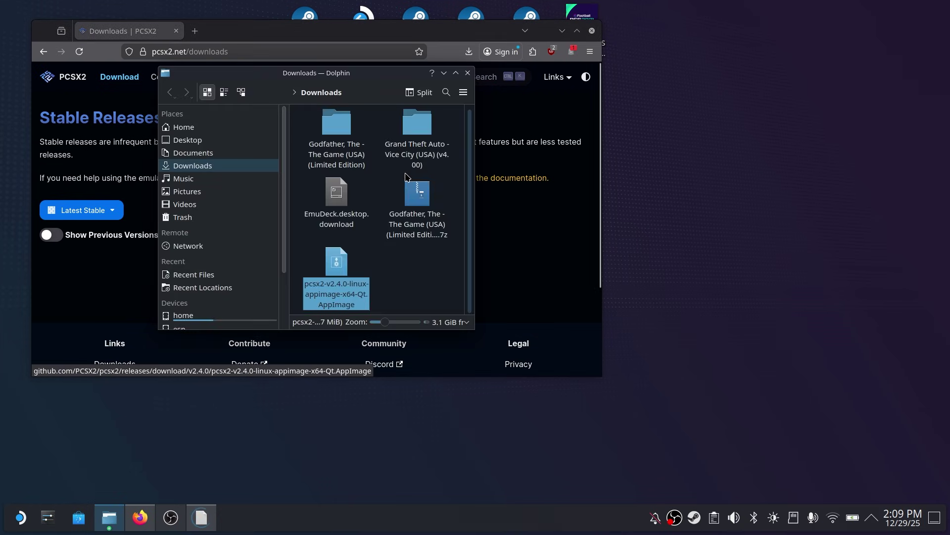
pyautogui.rightClick(341, 254)
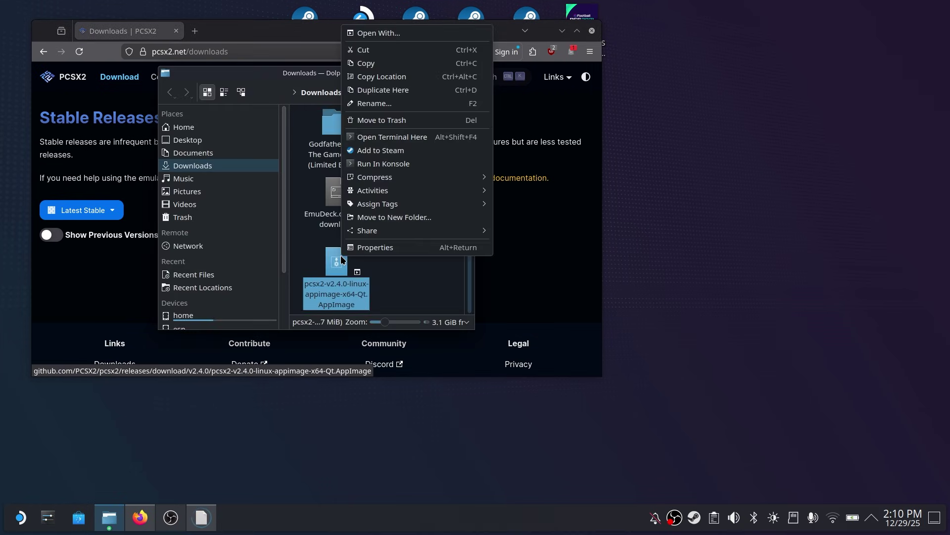
pyautogui.click(363, 52)
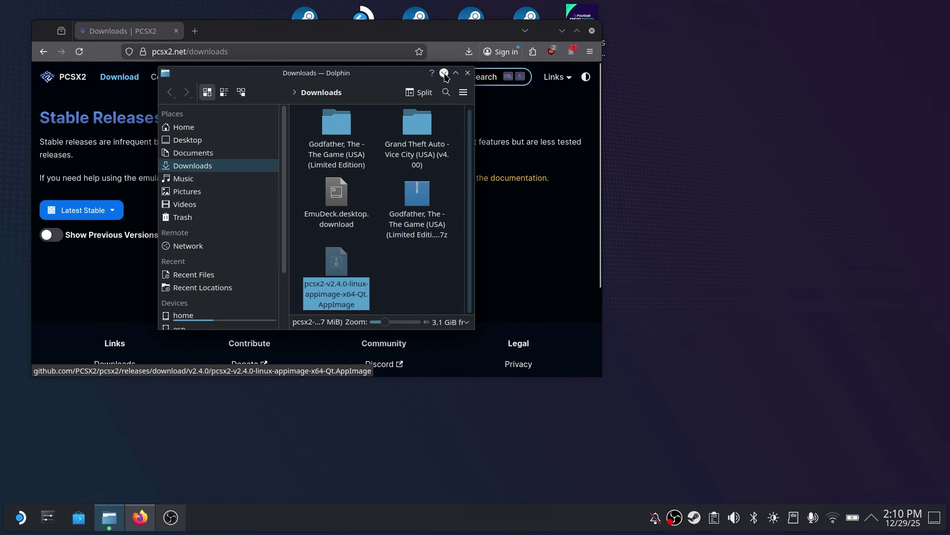
pyautogui.click(444, 73)
pyautogui.click(562, 31)
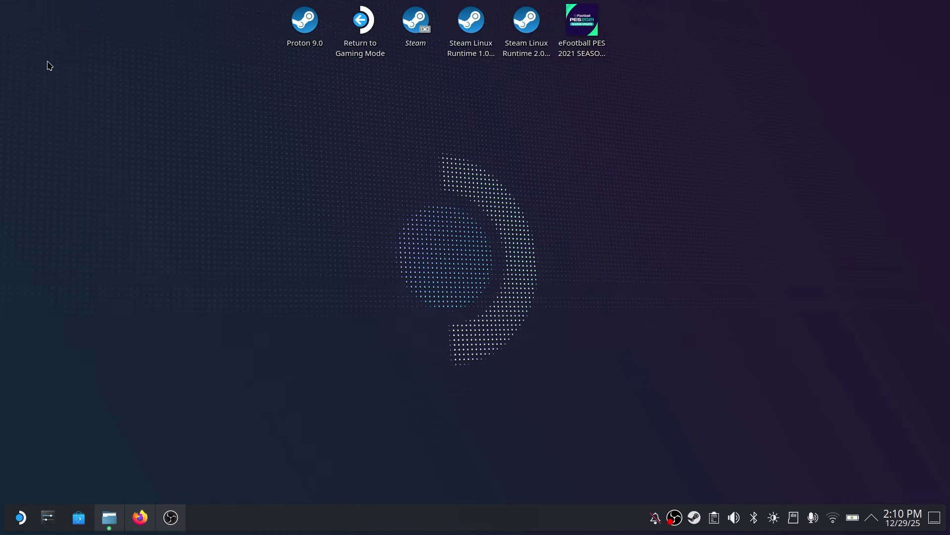
pyautogui.rightClick(48, 62)
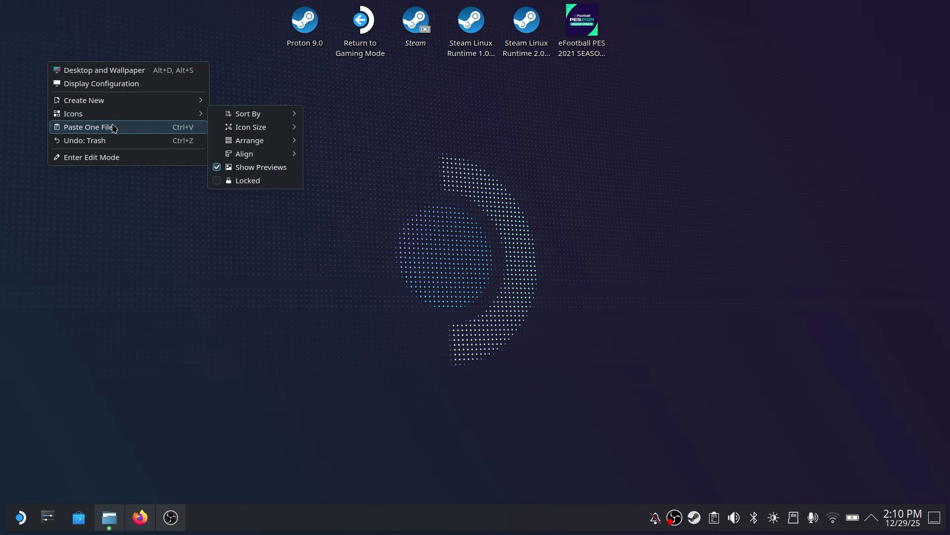
pyautogui.click(113, 127)
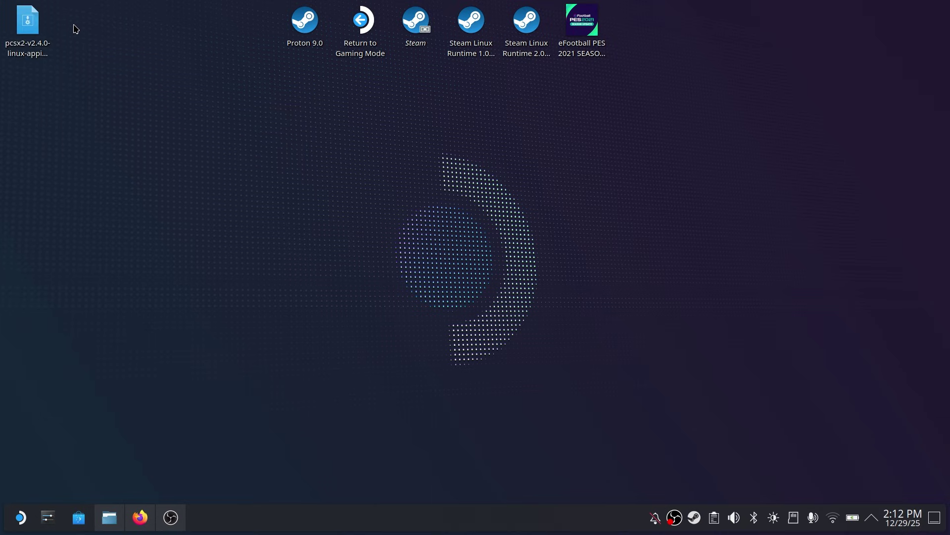
# Step: Create a new folder named ps2 on the desktop and dismiss the on-screen keyboard
pyautogui.rightClick(75, 29)
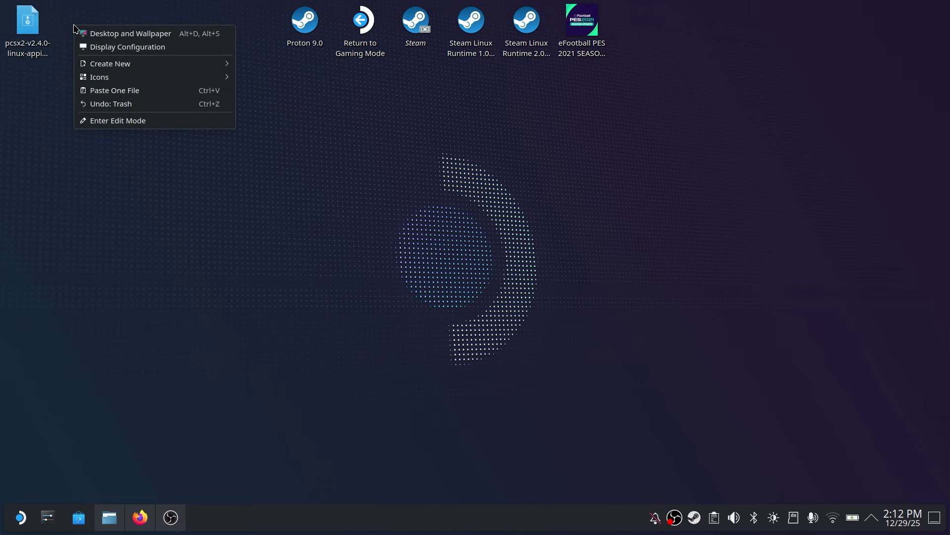
pyautogui.moveTo(161, 71)
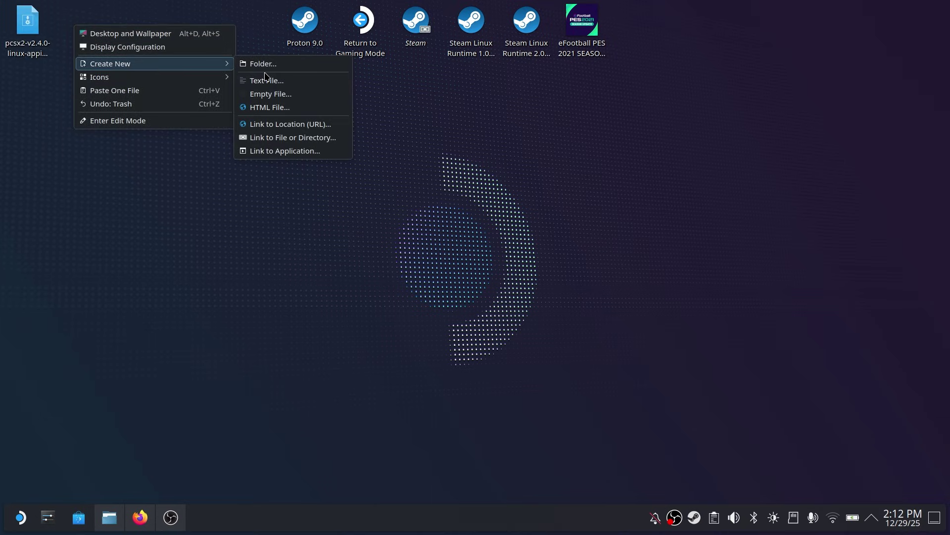
pyautogui.click(280, 68)
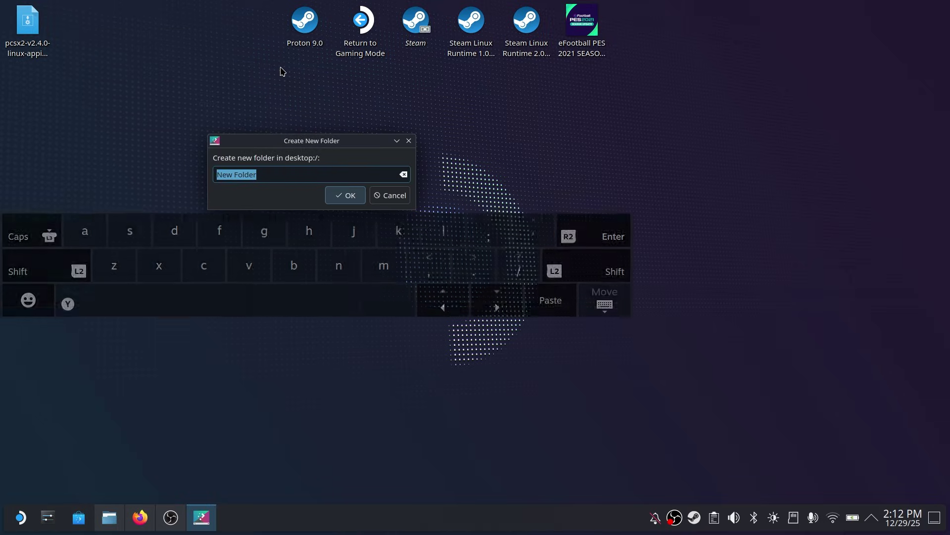
pyautogui.write('ps')
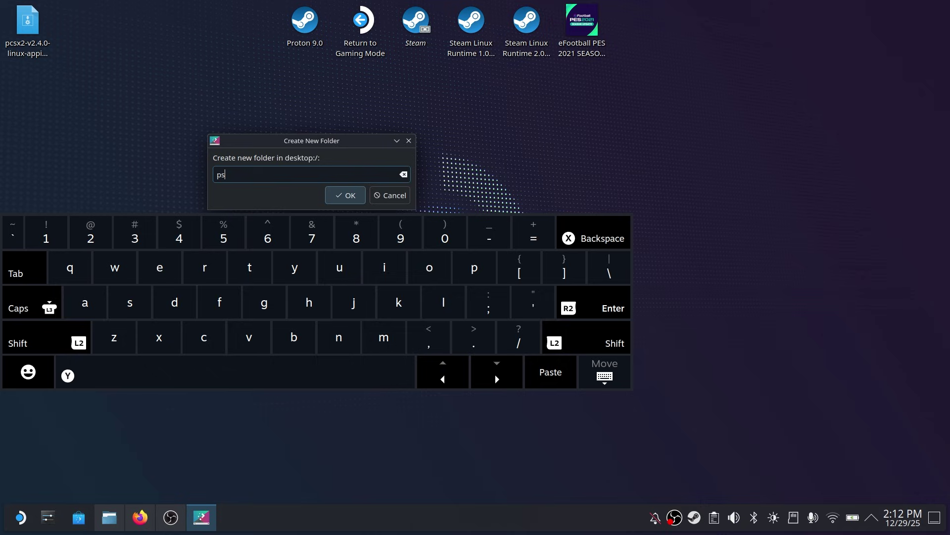
pyautogui.write('2')
pyautogui.press('Return')
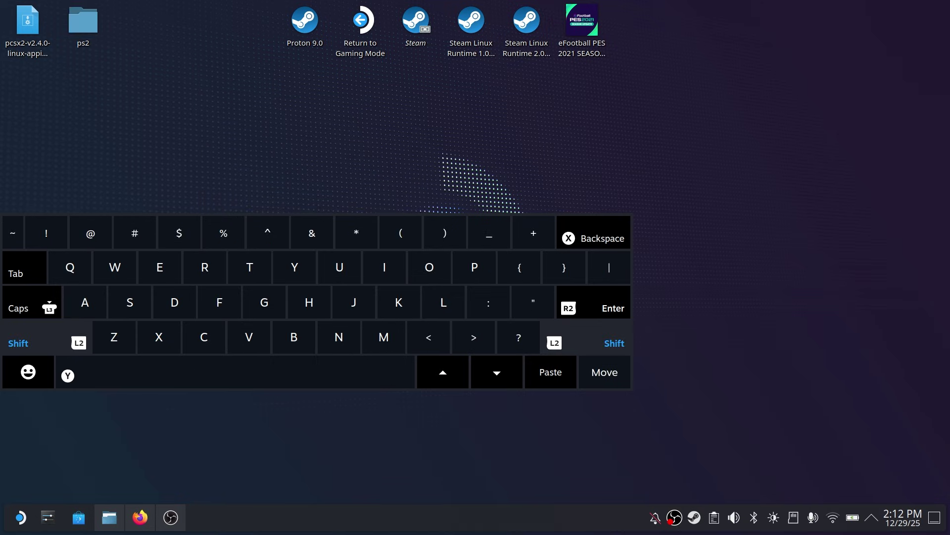
pyautogui.click(614, 372)
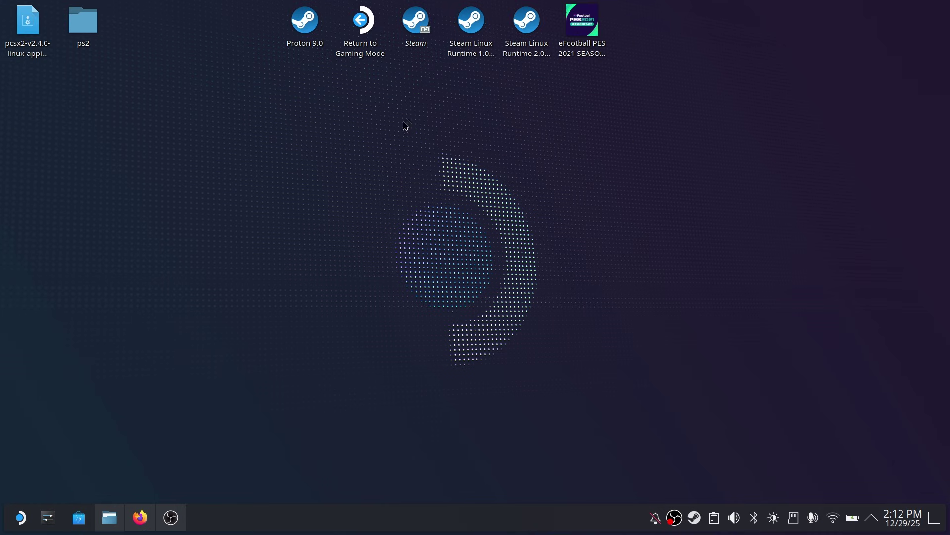
# Step: Move the PCSX2 AppImage into the ps2 folder on the desktop and open that folder
pyautogui.moveTo(21, 35); pyautogui.dragTo(85, 19)
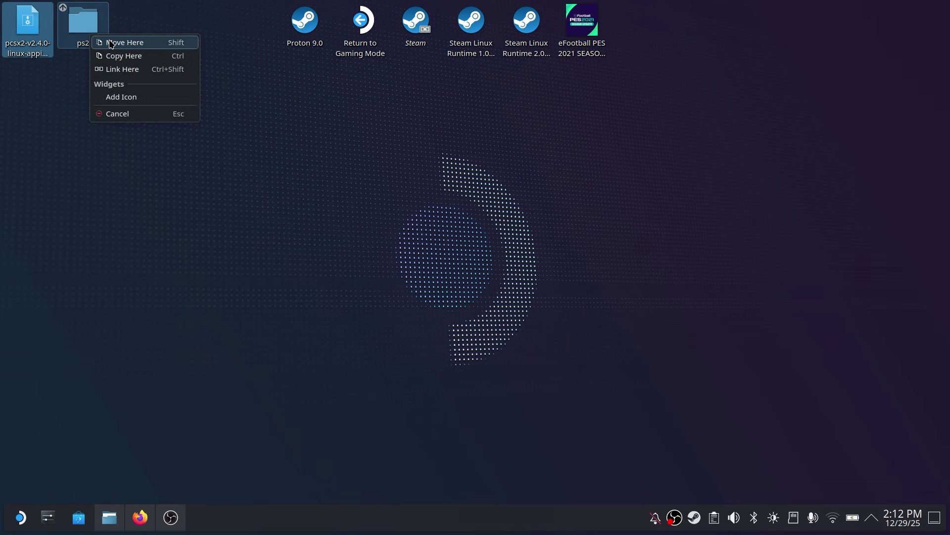
pyautogui.click(107, 42)
pyautogui.click(84, 34)
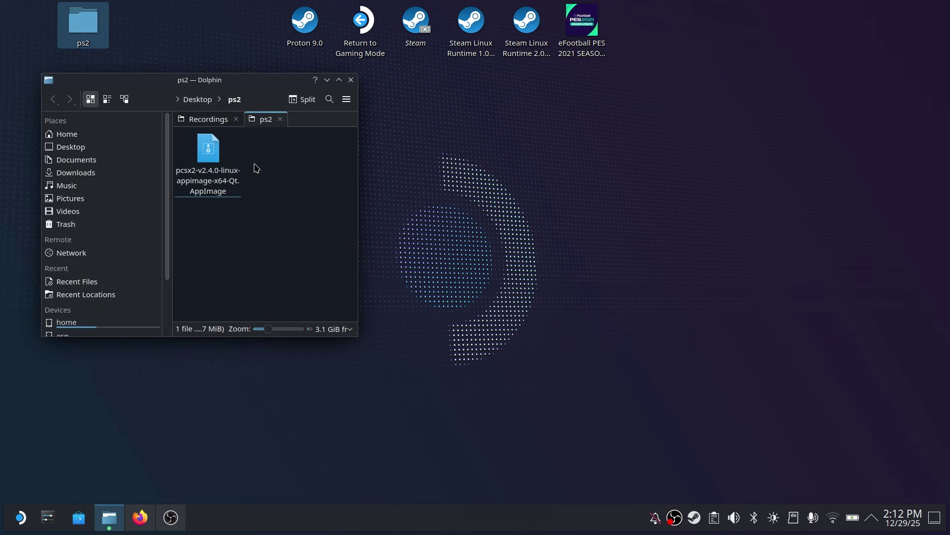
# Step: Launch the PCSX2 AppImage, allow it to run, and download and install the offered update v2.5.405
pyautogui.doubleClick(205, 196)
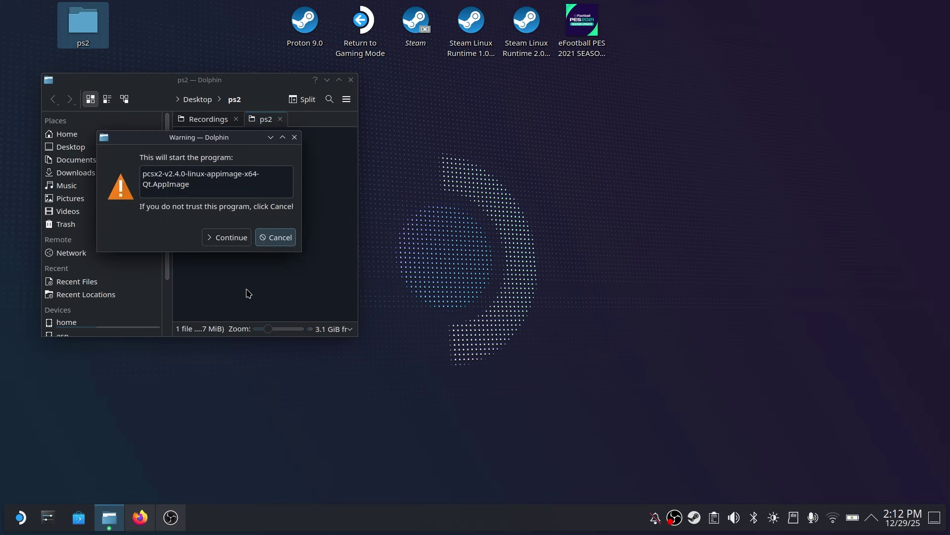
pyautogui.click(223, 242)
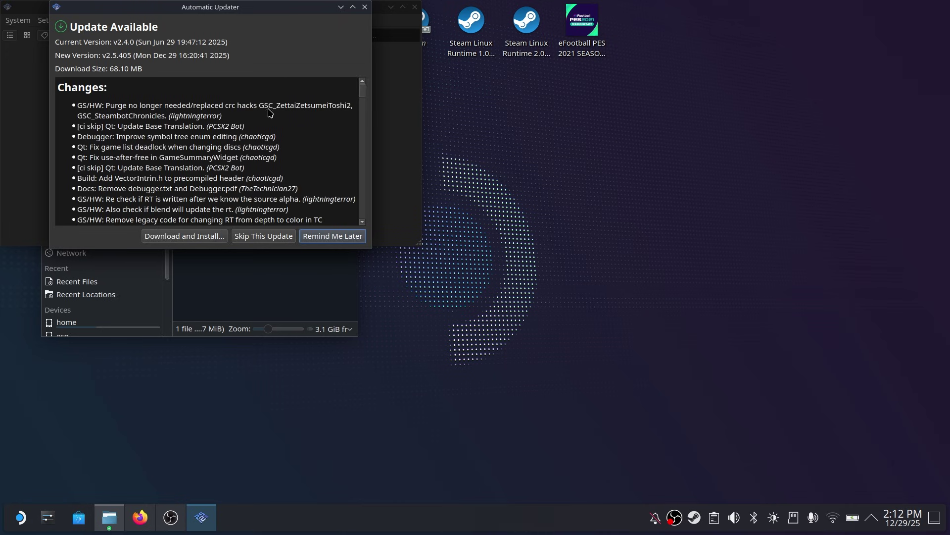
pyautogui.click(216, 239)
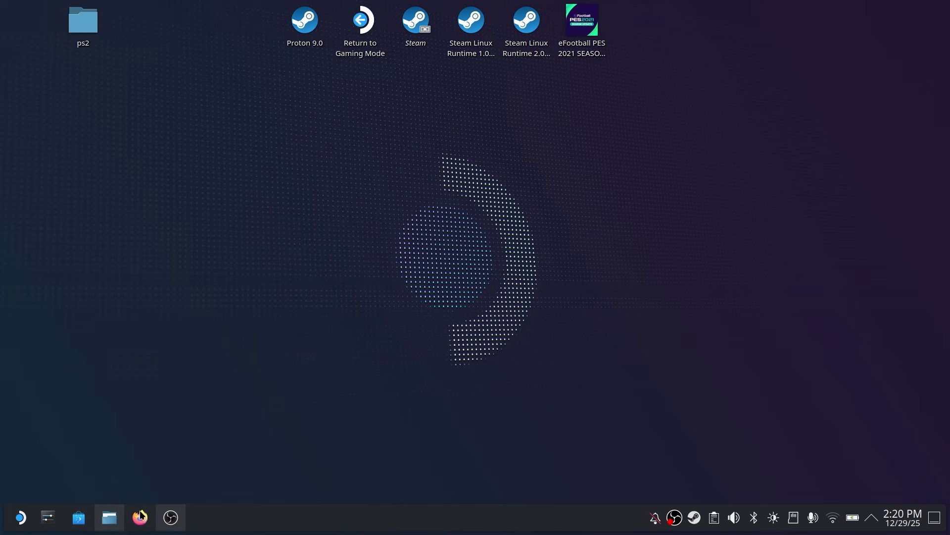
# Step: Copy the Bios folder from the PS2 folder on the SteamDeck256 removable drive and close the file manager
pyautogui.click(118, 518)
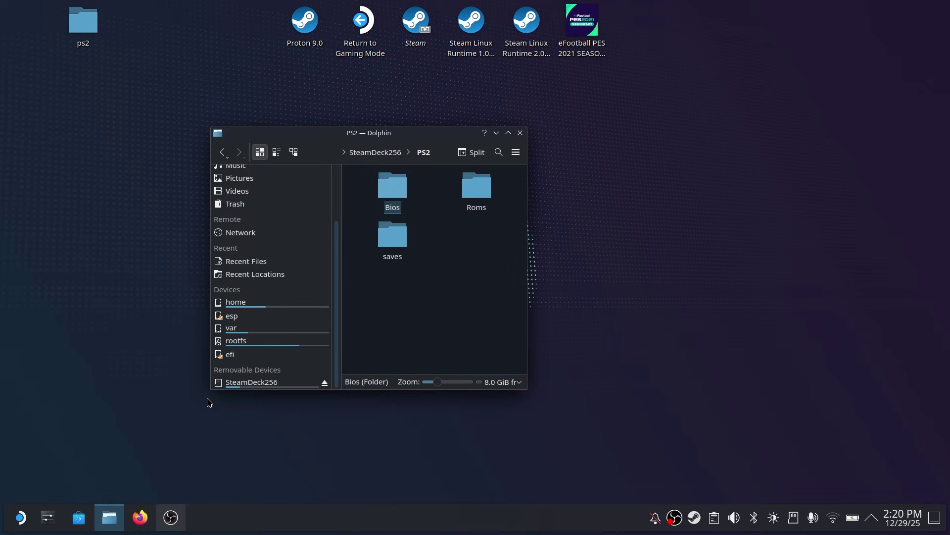
pyautogui.click(270, 384)
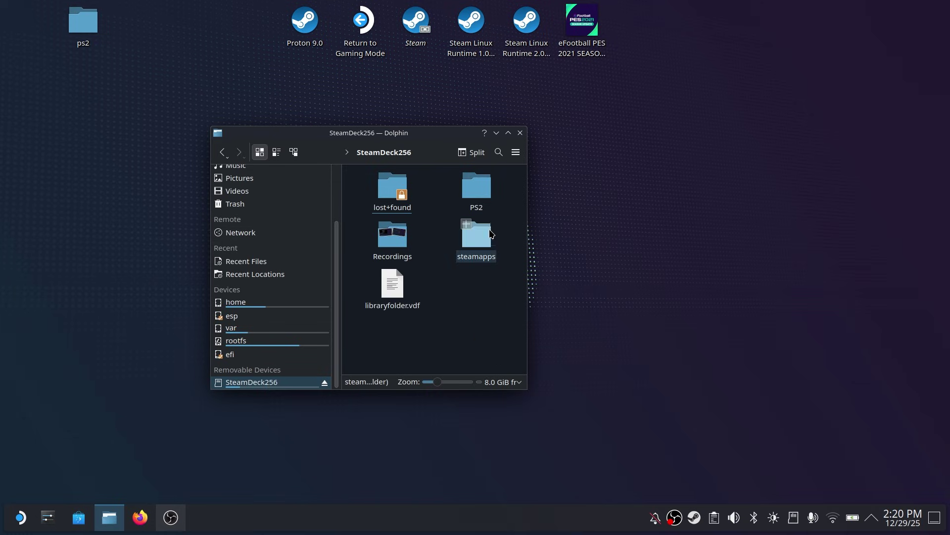
pyautogui.click(478, 190)
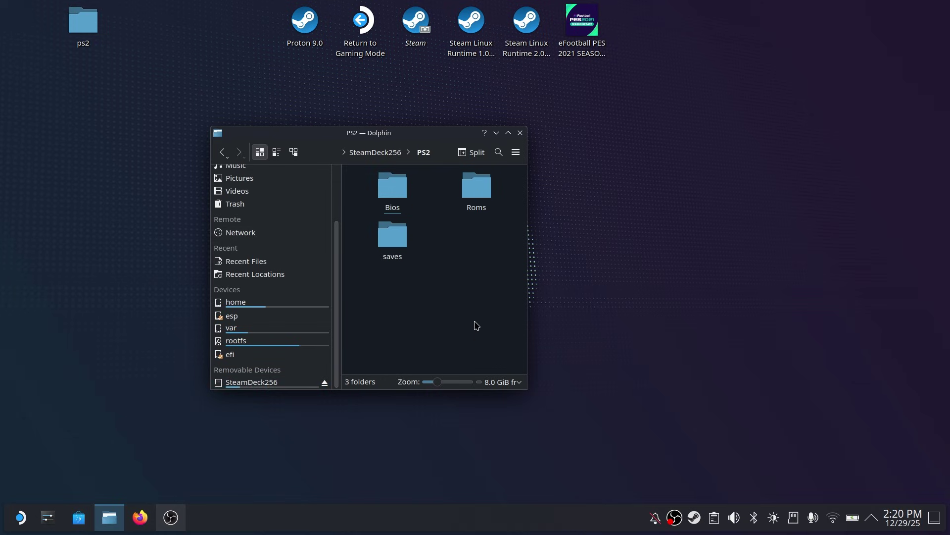
pyautogui.rightClick(397, 198)
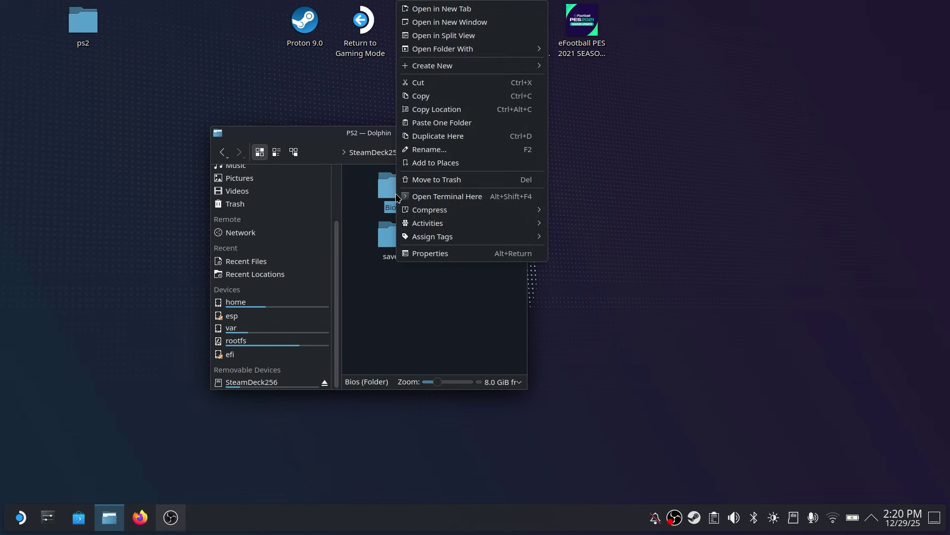
pyautogui.click(418, 98)
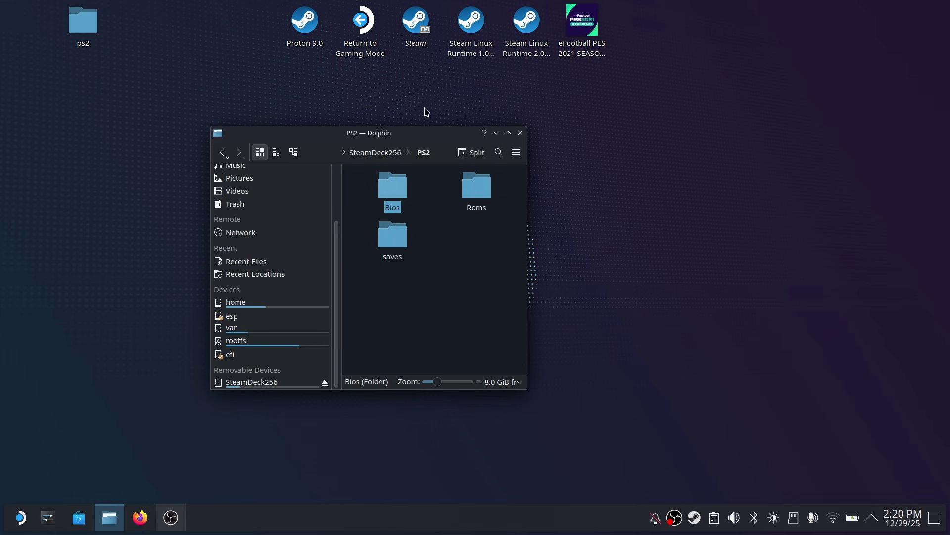
pyautogui.click(520, 133)
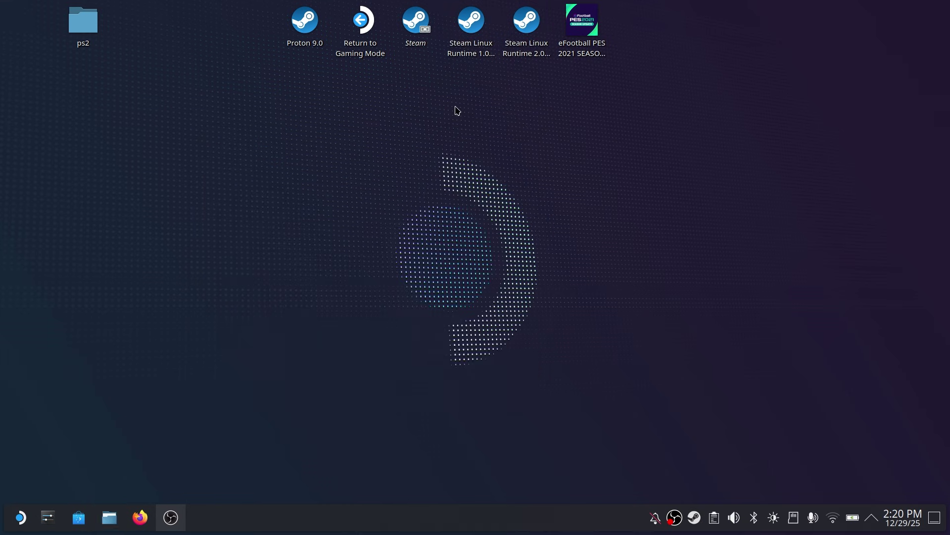
# Step: Open the ps2 folder on the desktop and paste the copied Bios folder into it
pyautogui.moveTo(91, 20); pyautogui.dragTo(120, 40)
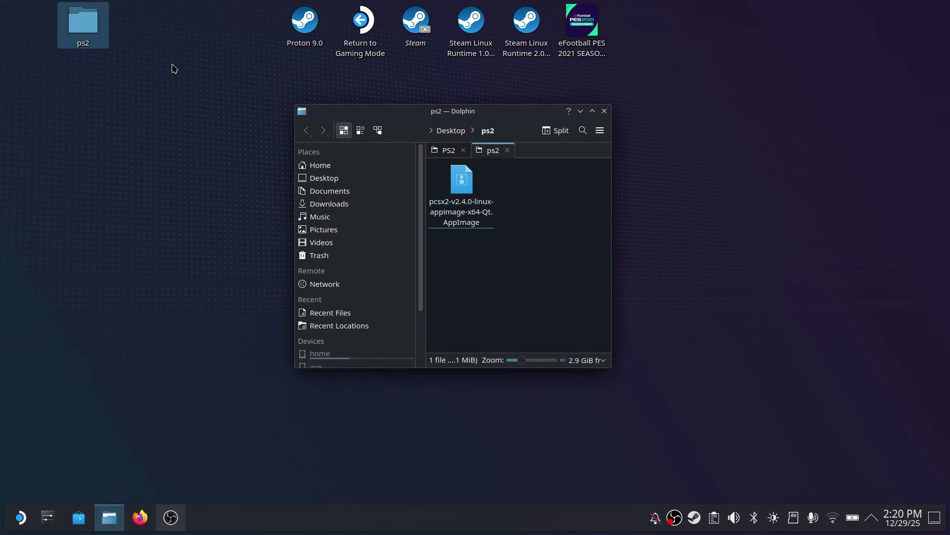
pyautogui.rightClick(532, 203)
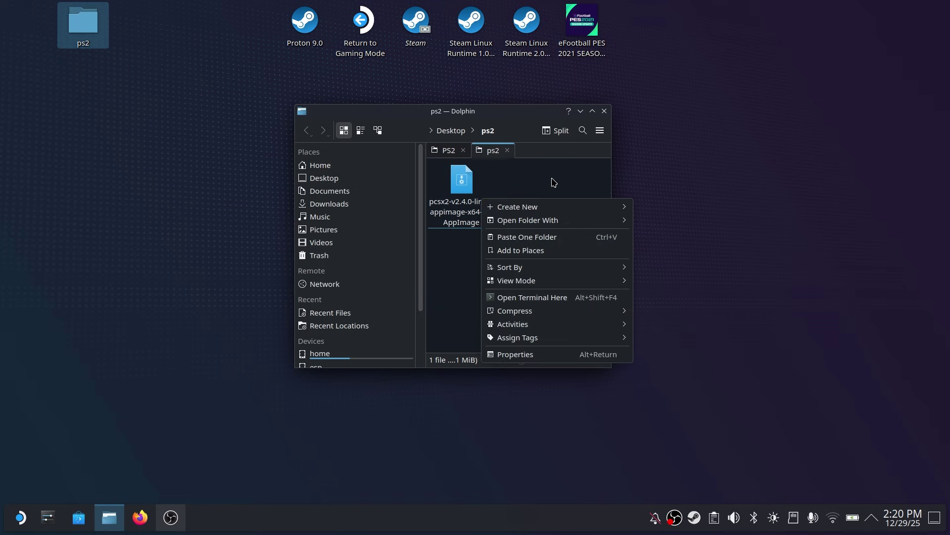
pyautogui.moveTo(546, 287)
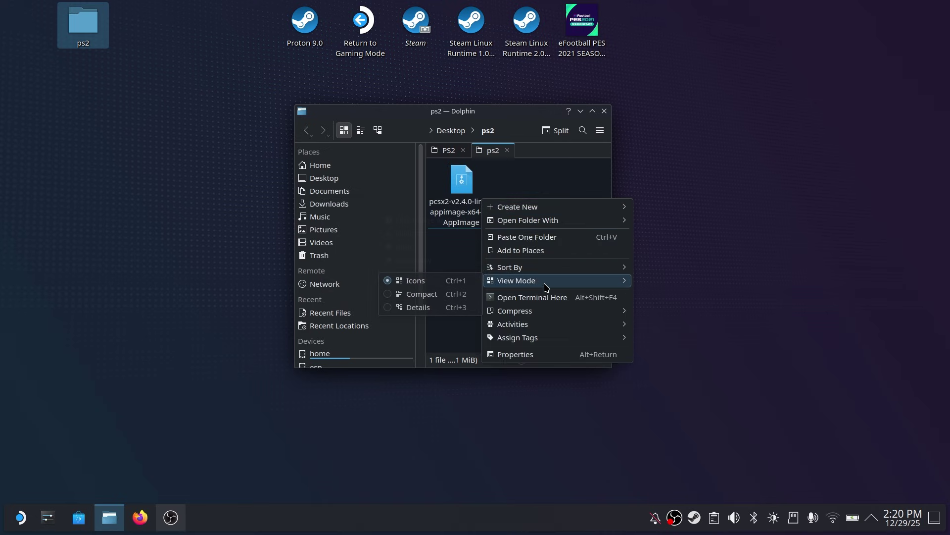
pyautogui.click(550, 239)
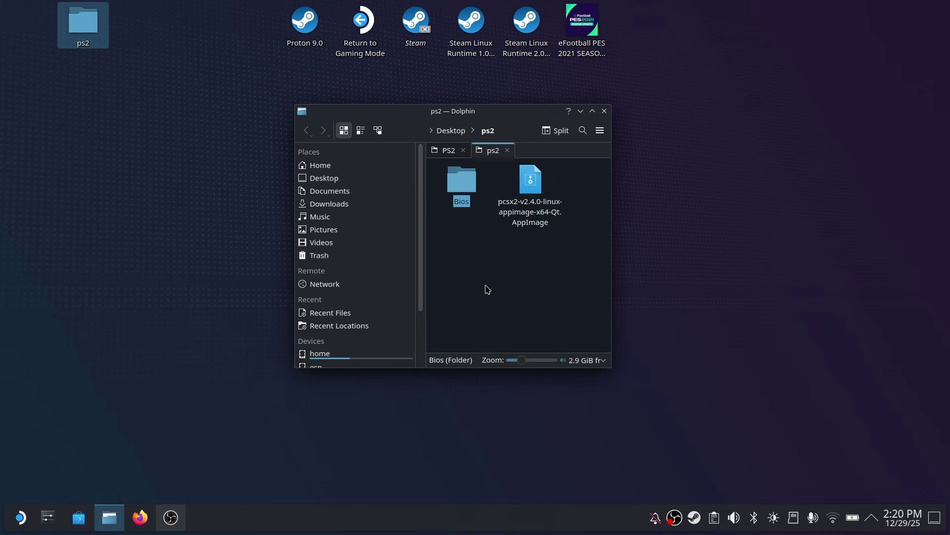
# Step: Launch the PCSX2 AppImage from the ps2 folder and open its BIOS settings
pyautogui.click(536, 228)
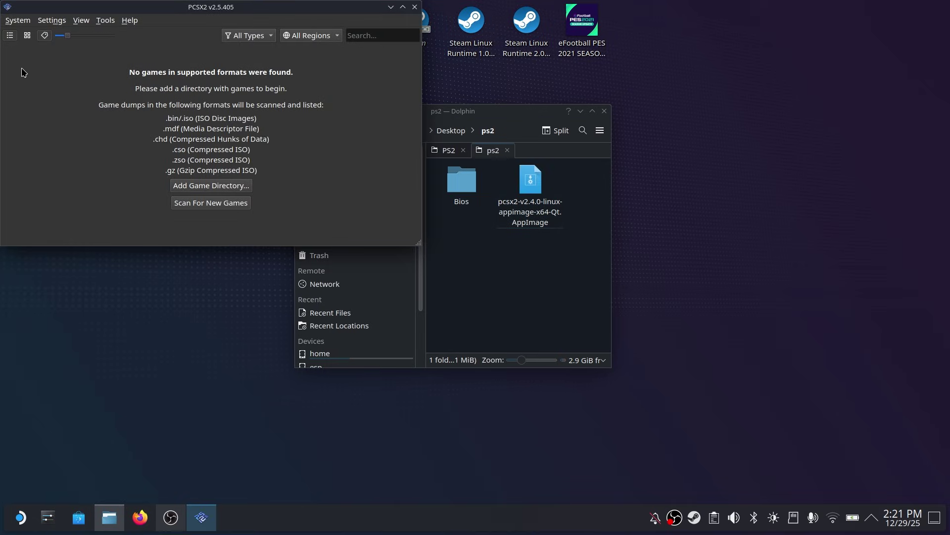
pyautogui.click(19, 21)
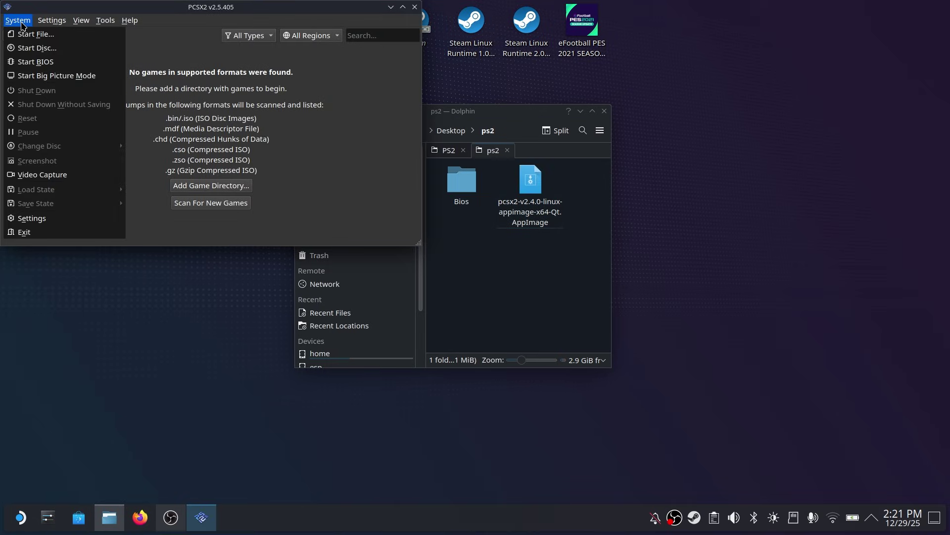
pyautogui.click(42, 213)
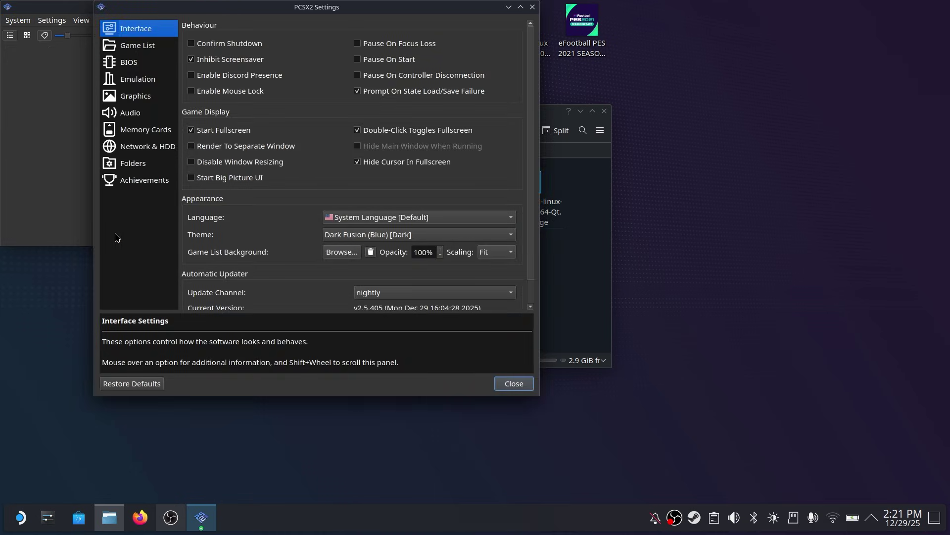
pyautogui.click(133, 67)
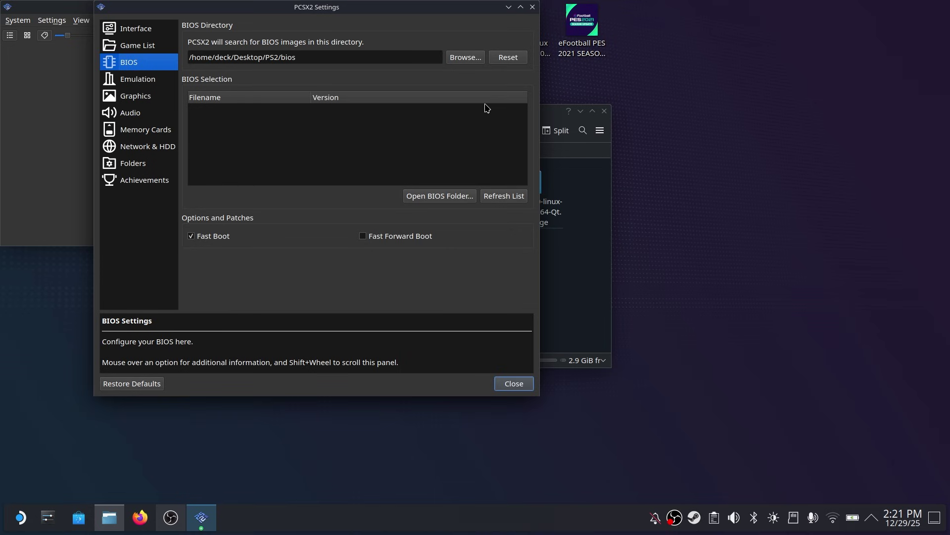
# Step: Set the BIOS directory to /home/deck/Desktop/ps2/Bios/PS2_BIOS and close the settings
pyautogui.click(465, 58)
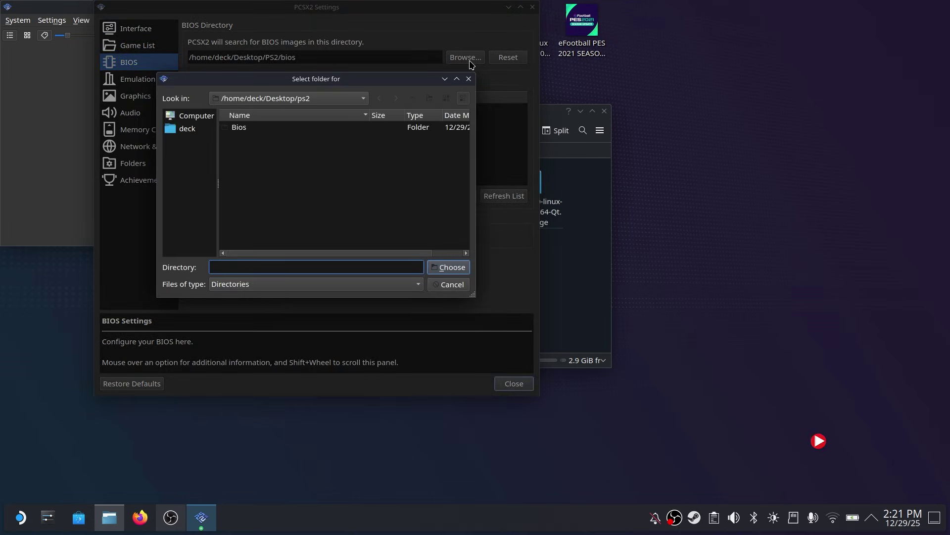
pyautogui.click(188, 129)
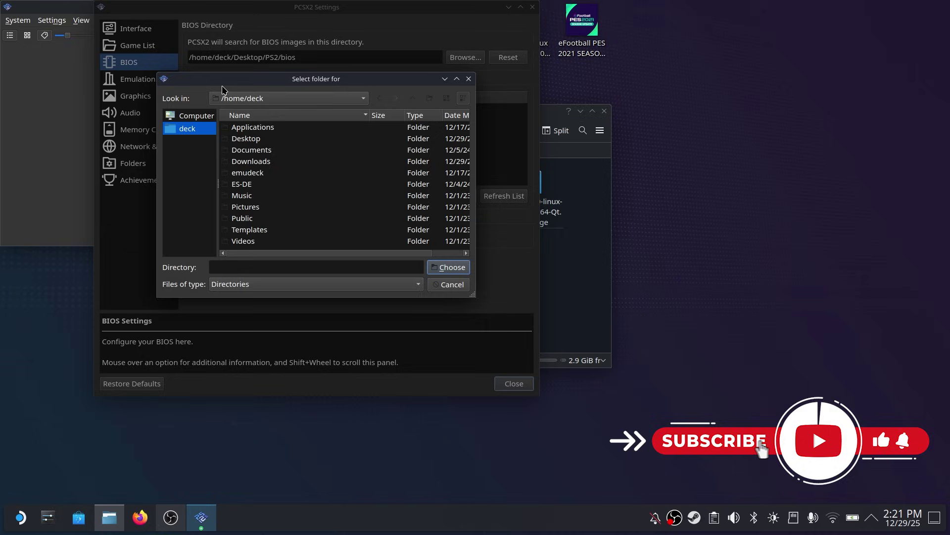
pyautogui.doubleClick(247, 139)
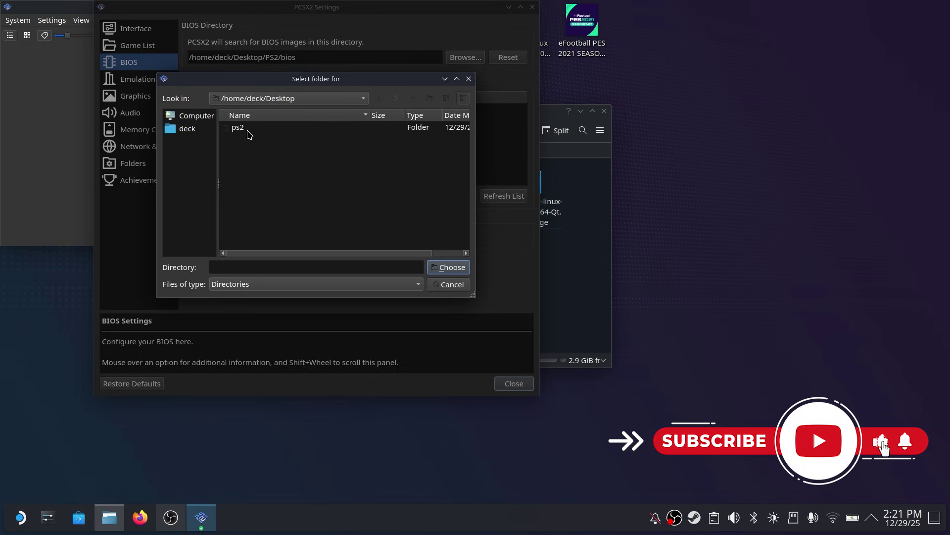
pyautogui.doubleClick(244, 130)
pyautogui.doubleClick(238, 128)
pyautogui.click(271, 130)
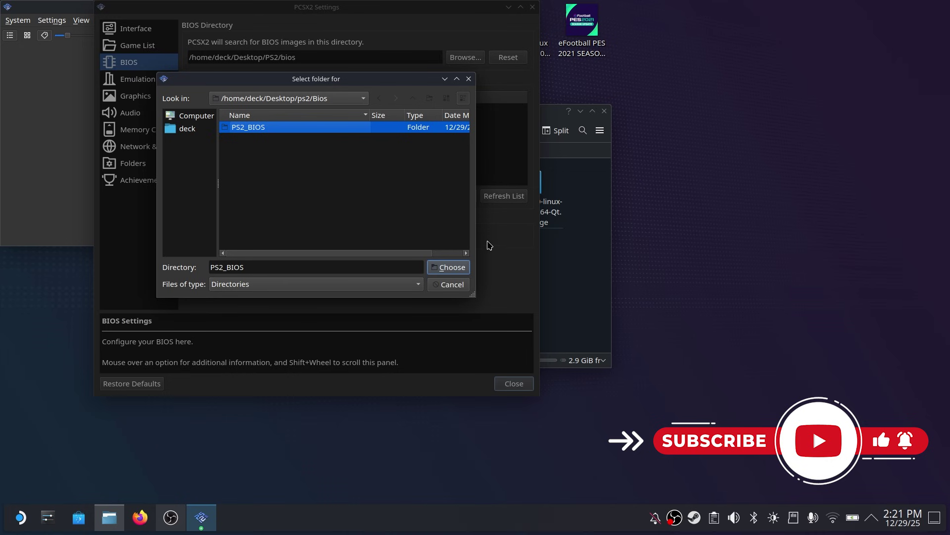
pyautogui.click(451, 268)
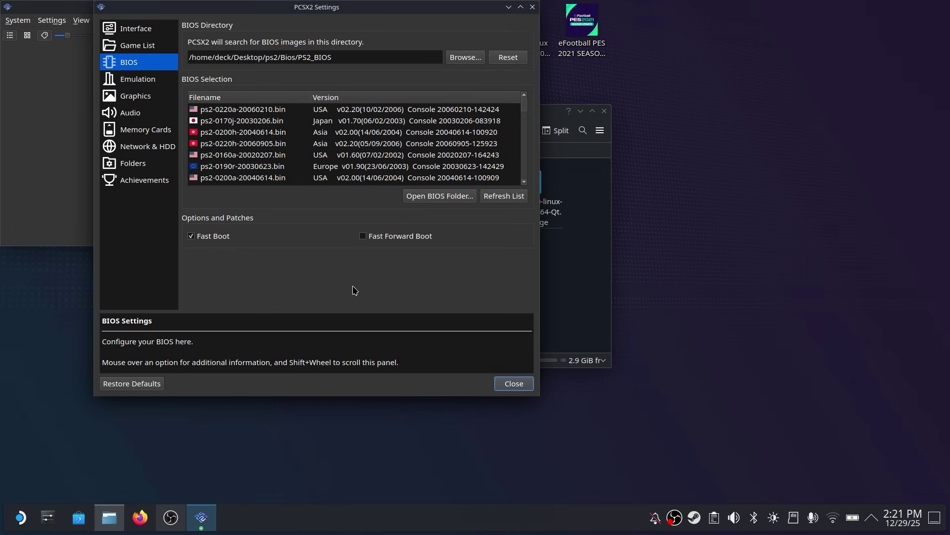
pyautogui.click(514, 384)
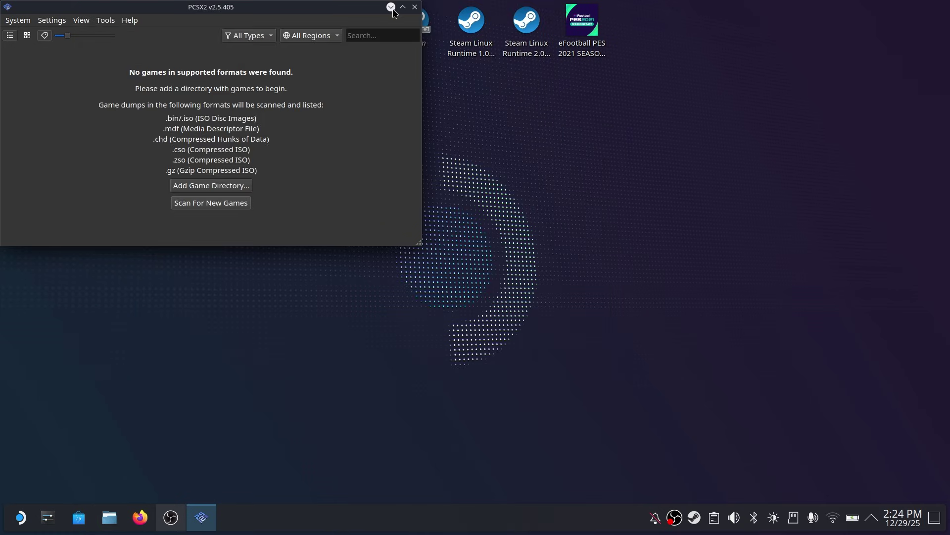
# Step: Minimize PCSX2, check the game files in the PS2/Roms folder on the SteamDeck256 removable drive, and copy the Roms folder
pyautogui.click(391, 8)
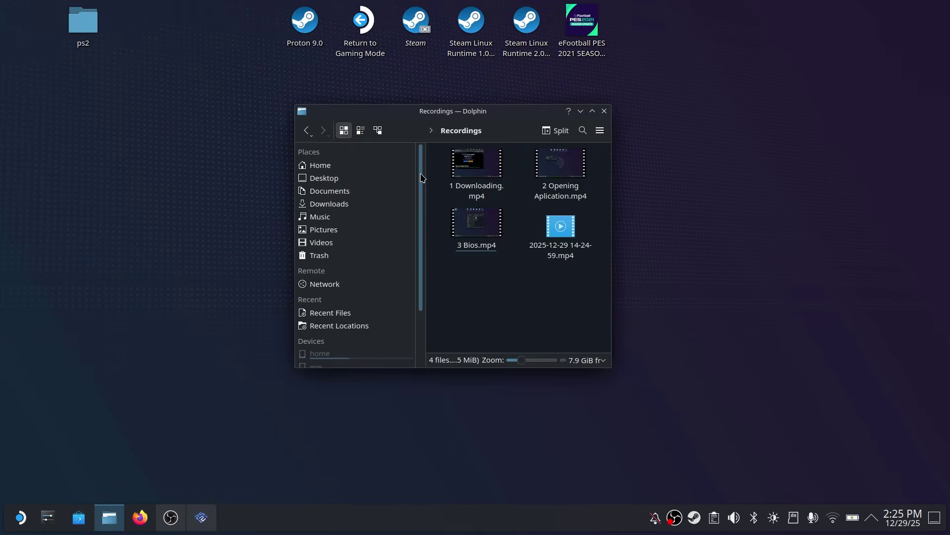
pyautogui.click(352, 365)
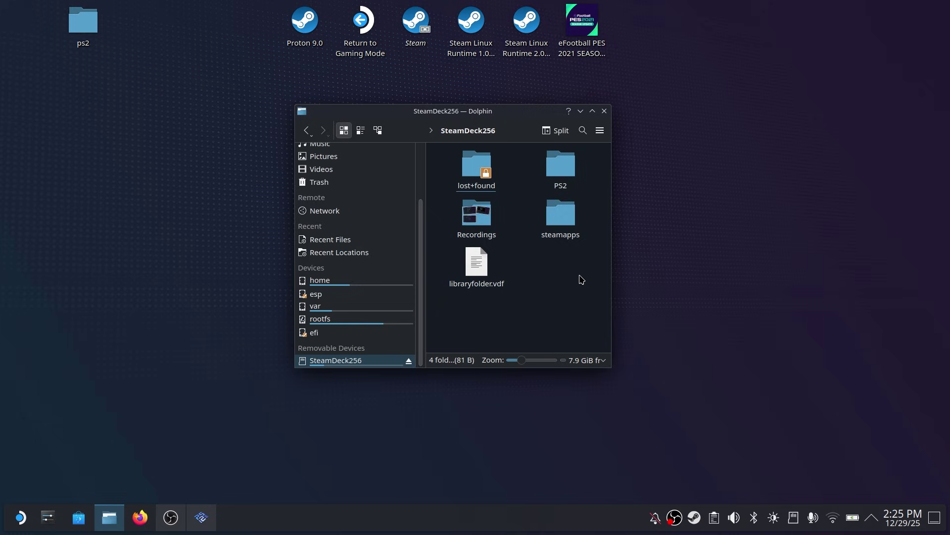
pyautogui.click(560, 168)
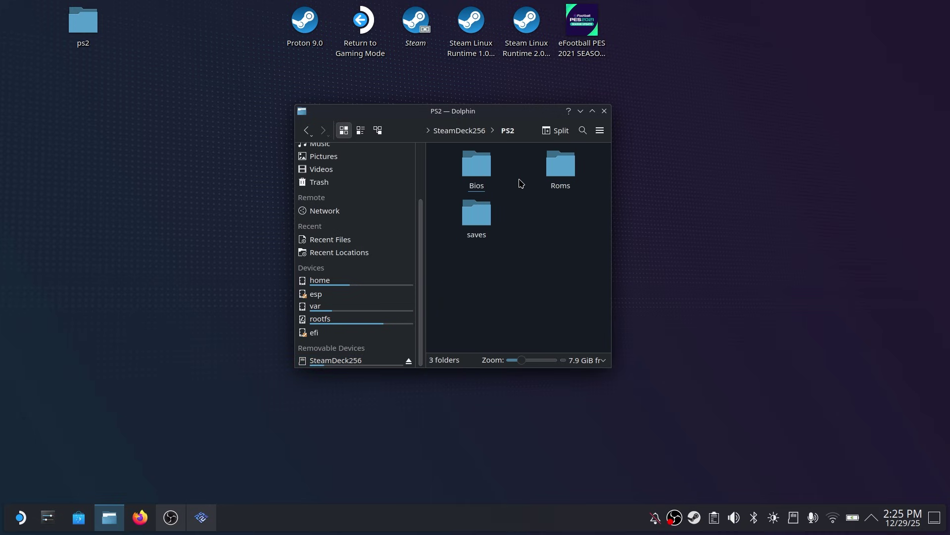
pyautogui.click(560, 165)
pyautogui.scroll(-2, 548, 243)
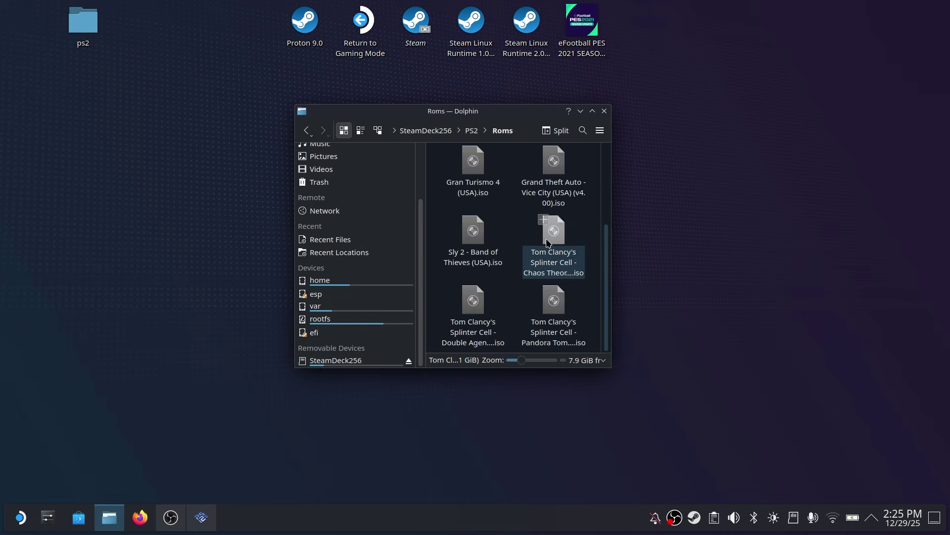
pyautogui.scroll(3, 548, 243)
pyautogui.click(471, 132)
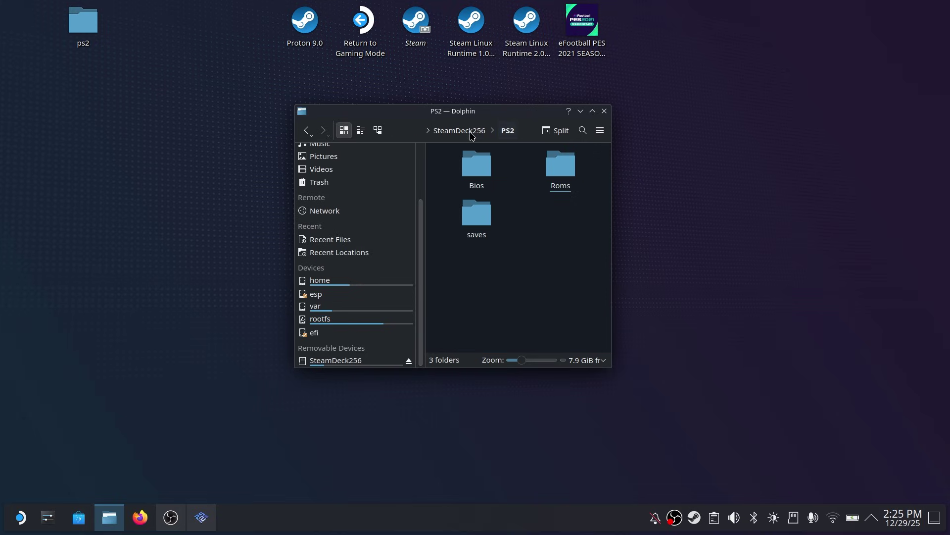
pyautogui.rightClick(561, 169)
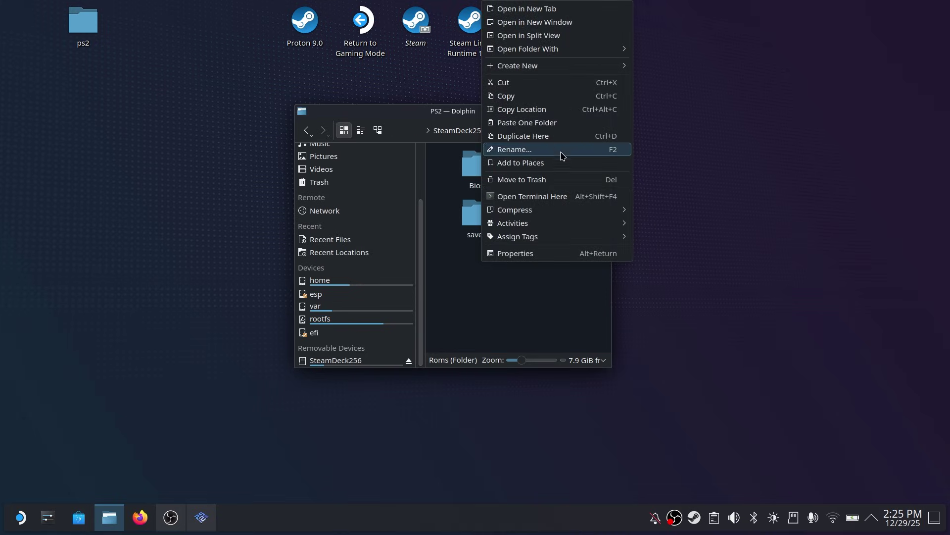
pyautogui.click(518, 99)
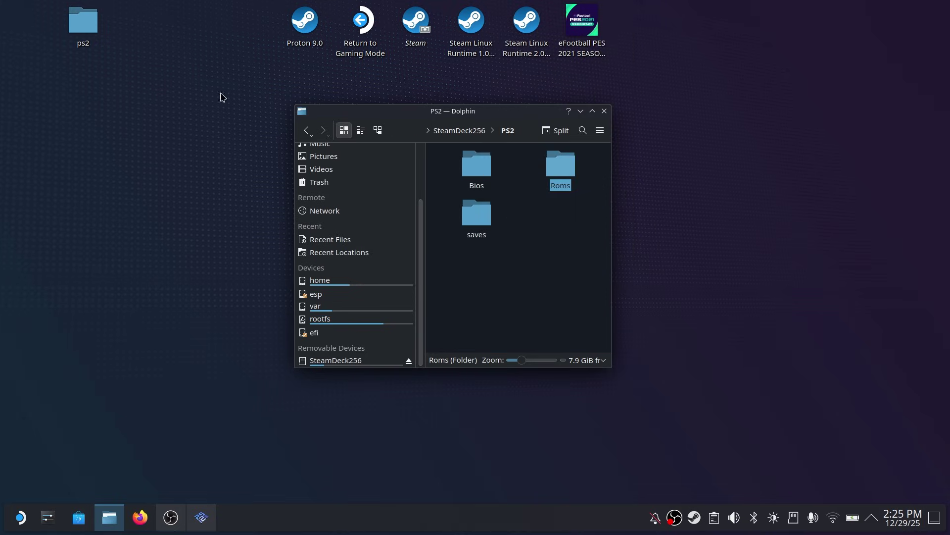
# Step: Paste the copied Roms folder into the ps2 folder on the desktop
pyautogui.doubleClick(95, 26)
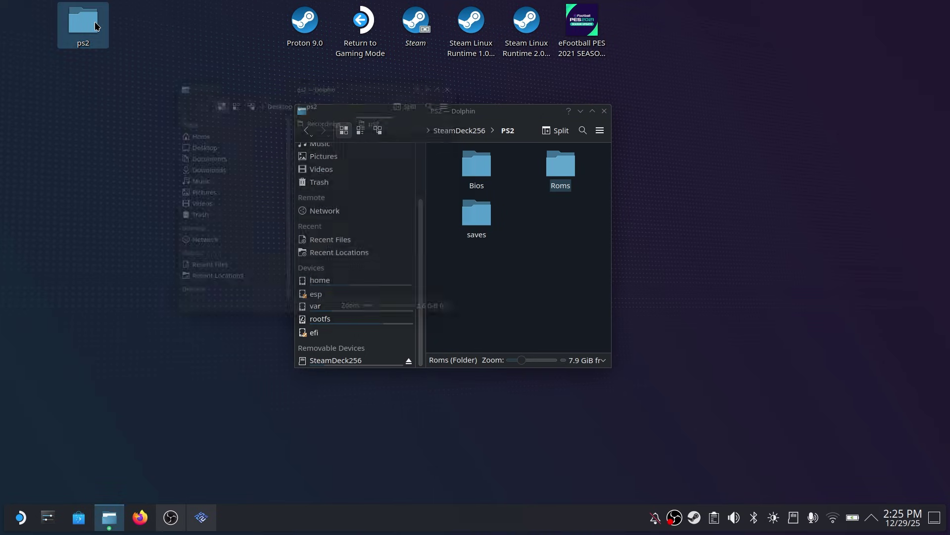
pyautogui.rightClick(327, 234)
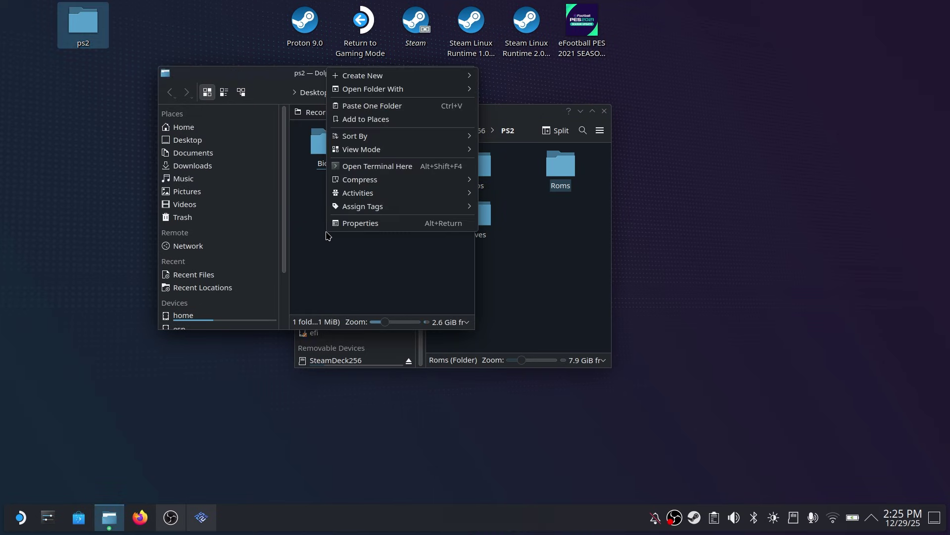
pyautogui.click(369, 105)
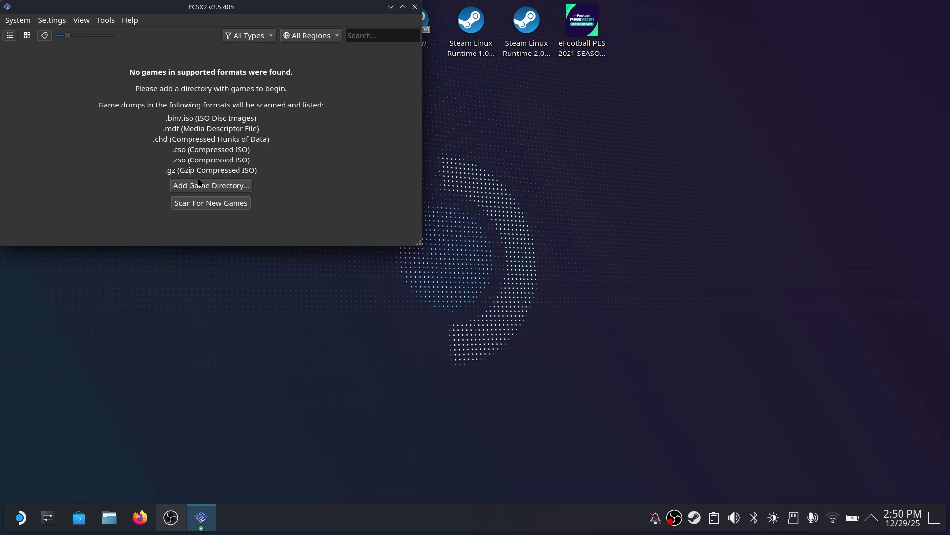
# Step: Add /home/deck/Desktop/ps2/Roms as a game directory in PCSX2 and have it scanned recursively
pyautogui.click(208, 186)
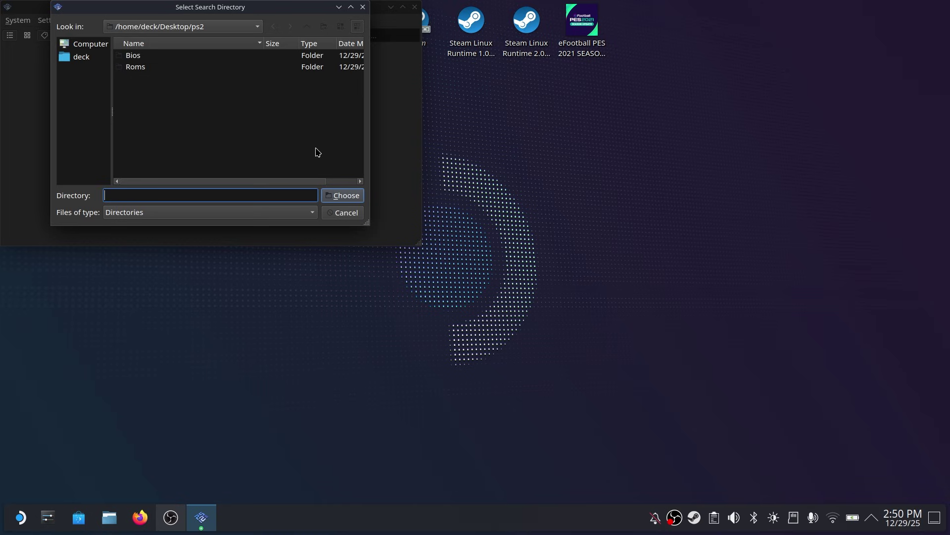
pyautogui.click(153, 27)
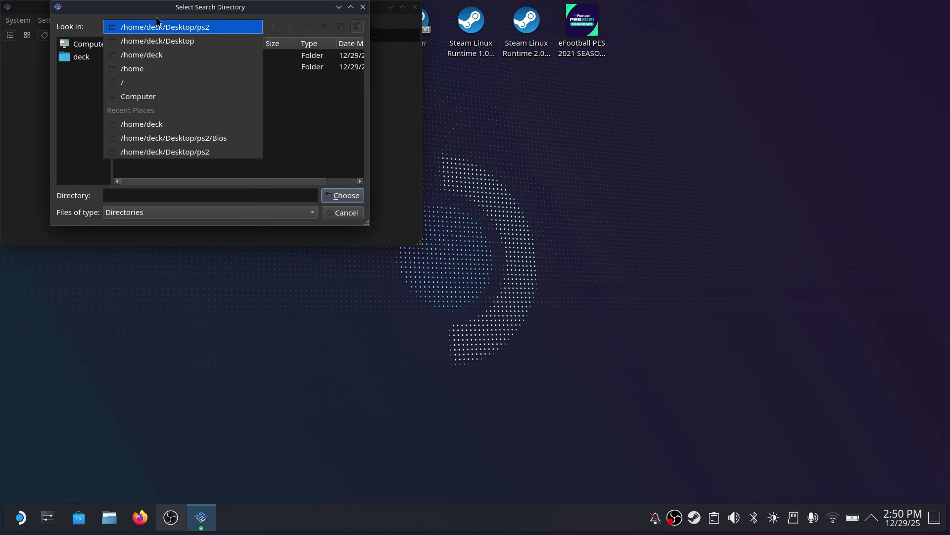
pyautogui.click(300, 82)
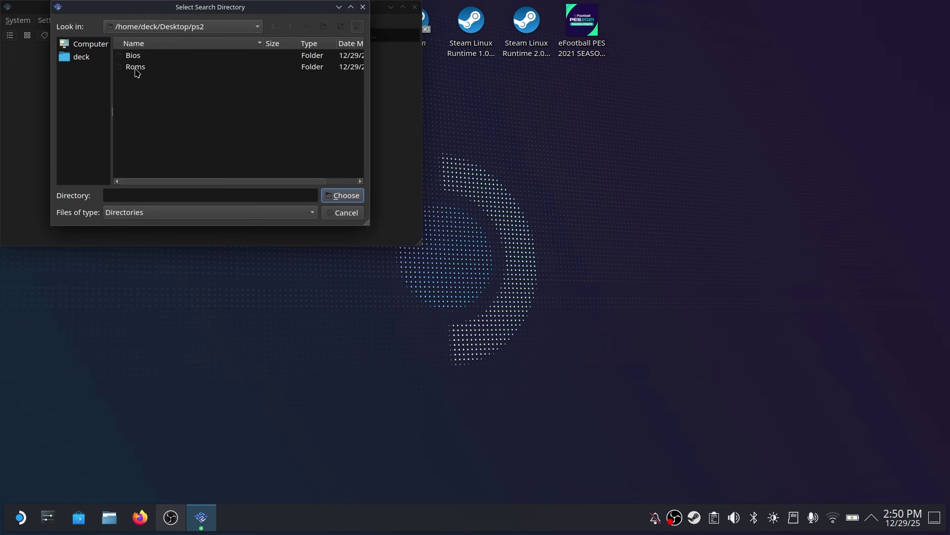
pyautogui.click(147, 69)
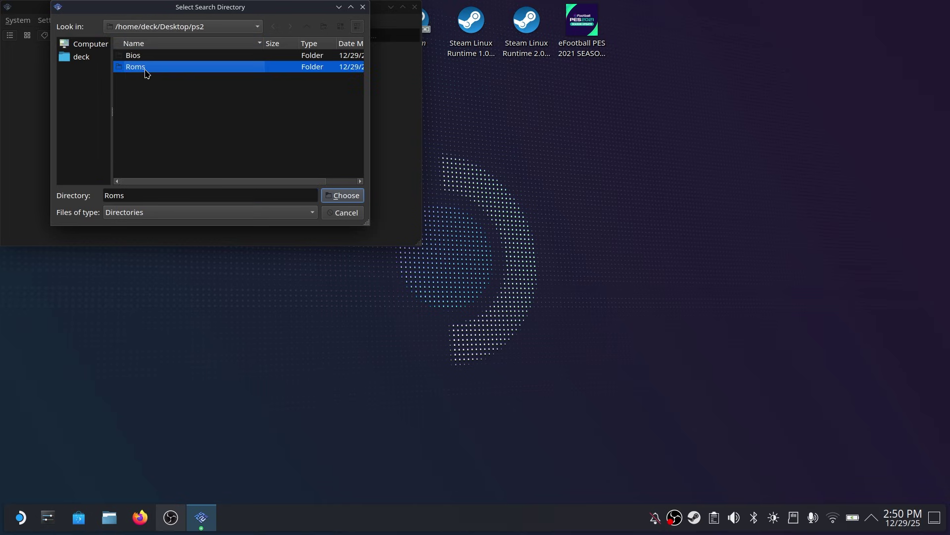
pyautogui.click(343, 196)
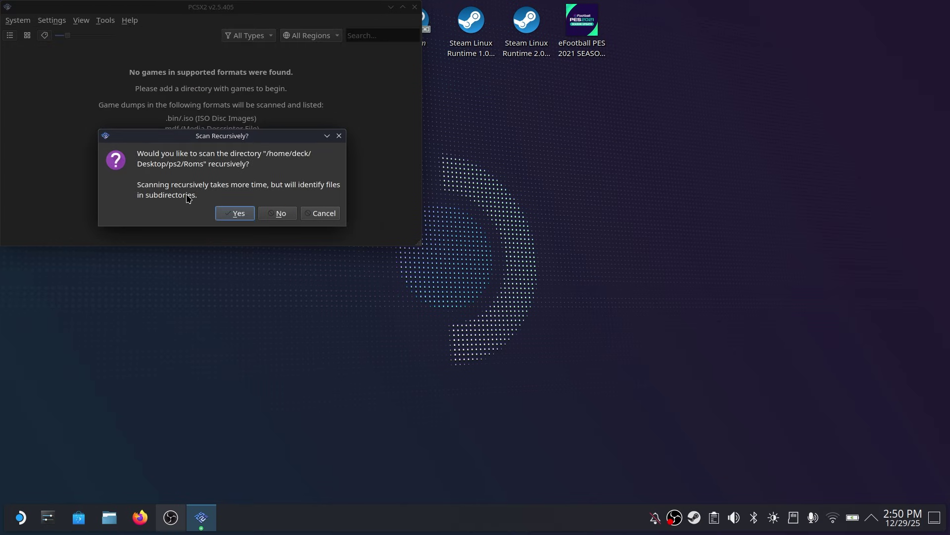
pyautogui.click(237, 213)
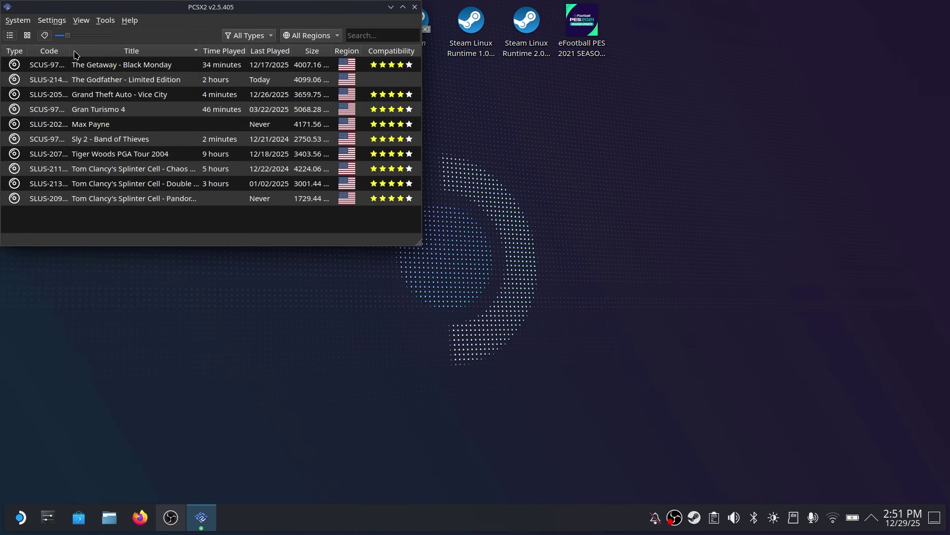
# Step: Widen the game list's Code column and go through the listed games one by one, from the first title to the last
pyautogui.moveTo(74, 55); pyautogui.dragTo(102, 54)
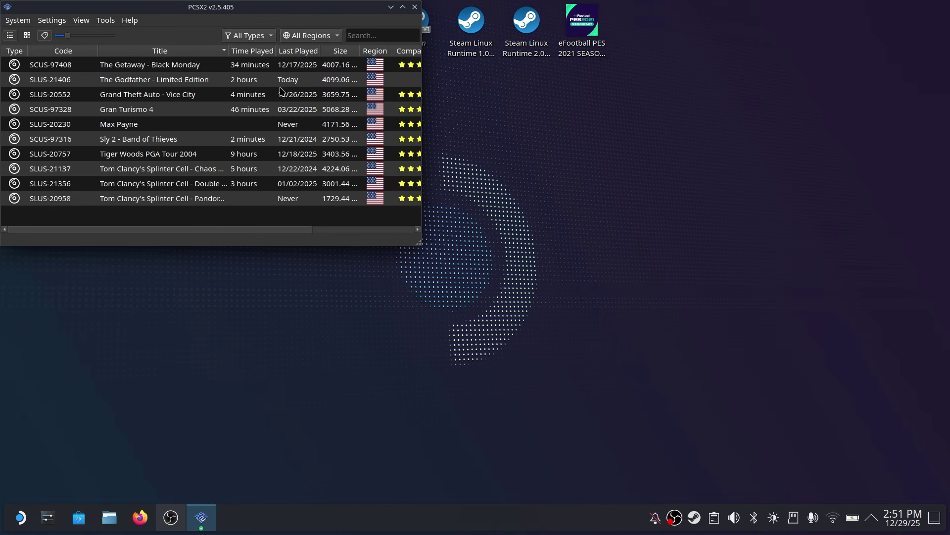
pyautogui.moveTo(269, 231); pyautogui.dragTo(382, 226)
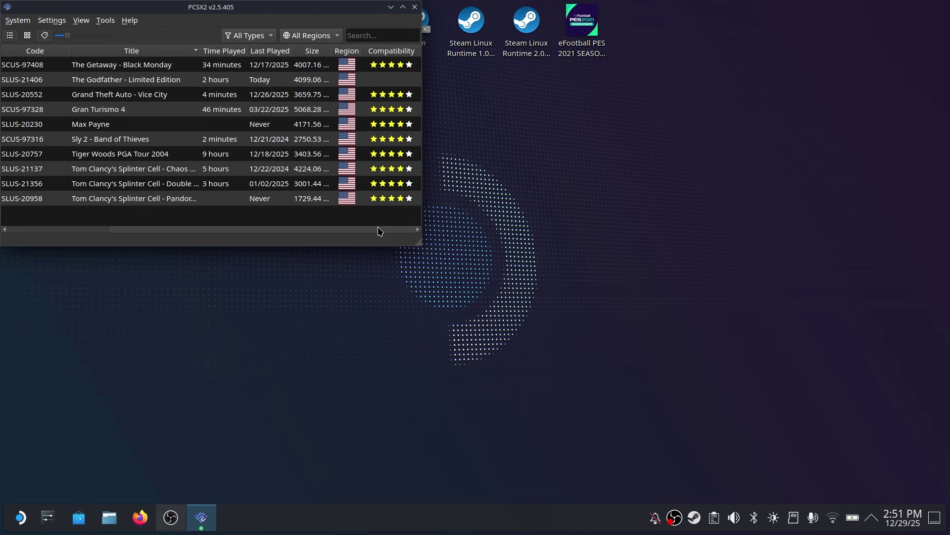
pyautogui.click(127, 67)
pyautogui.click(137, 80)
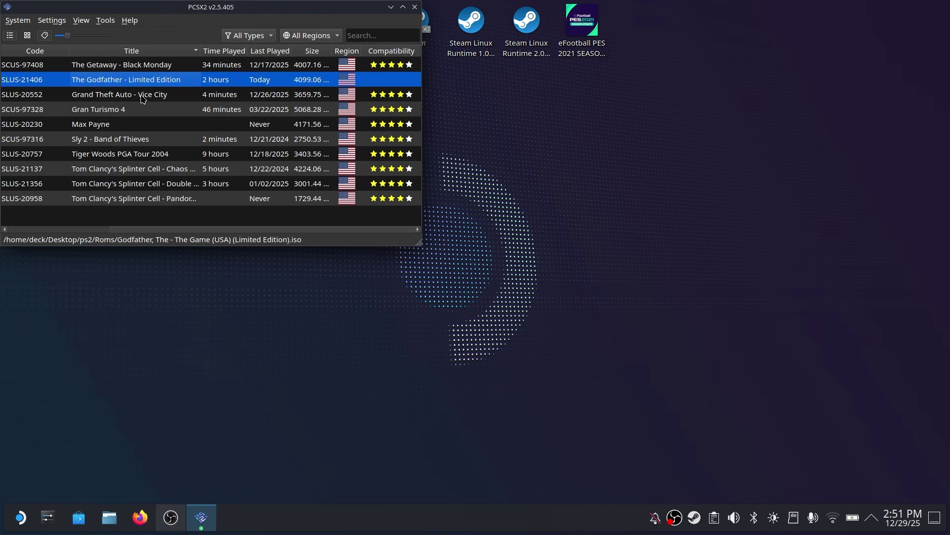
pyautogui.click(142, 97)
pyautogui.click(144, 111)
pyautogui.click(144, 125)
pyautogui.click(147, 140)
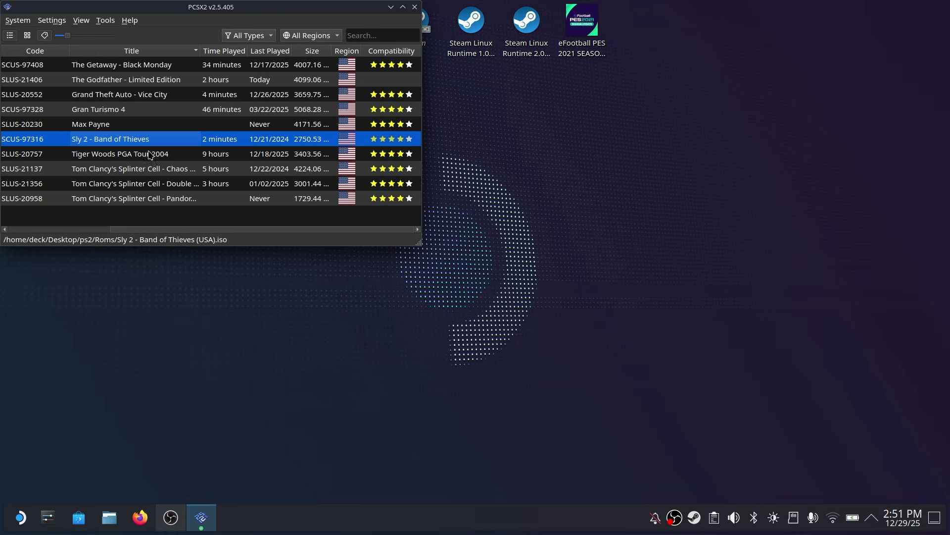
pyautogui.click(149, 154)
pyautogui.click(151, 169)
pyautogui.click(154, 185)
pyautogui.click(156, 200)
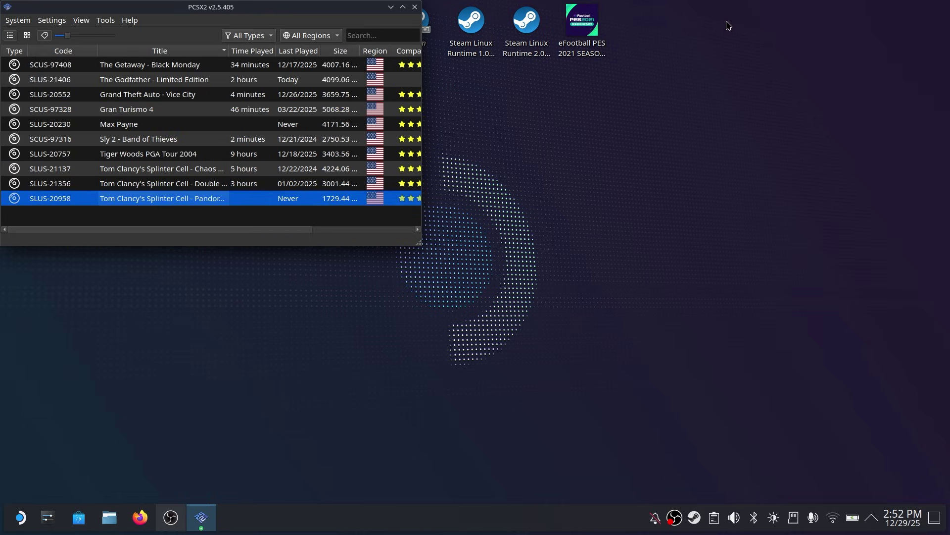
# Step: Enable Vertical Sync (VSync) in the PCSX2 emulation settings and close the settings
pyautogui.click(51, 22)
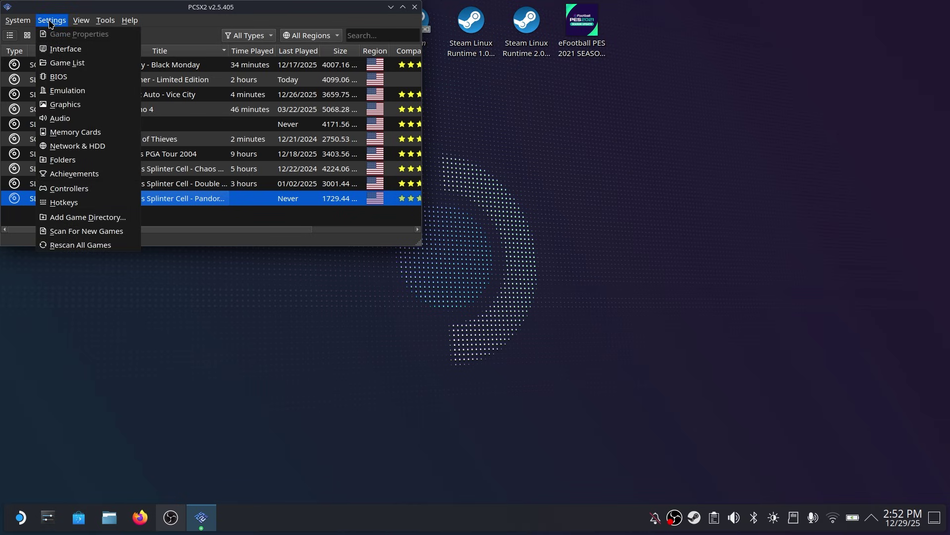
pyautogui.click(85, 92)
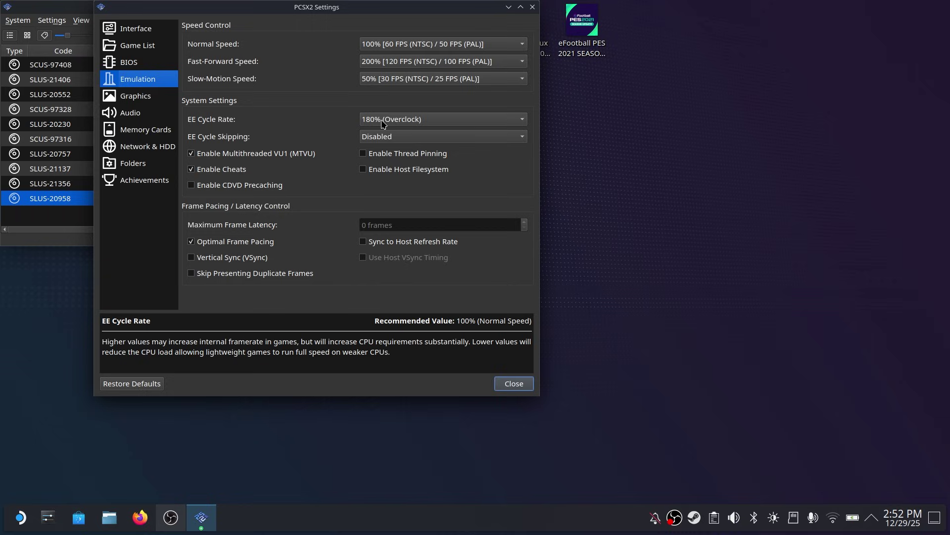
pyautogui.click(197, 257)
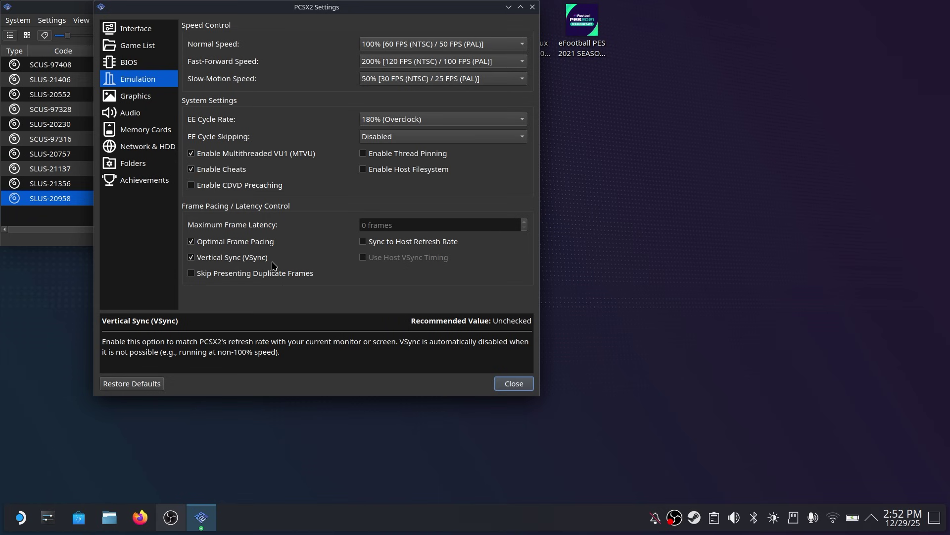
pyautogui.press('Escape')
# Step: Choose Vulkan as the graphics API and AMD Custom GPU 0932 (RADV VANGOGH) as the adapter, and review the display and rendering options
pyautogui.click(52, 20)
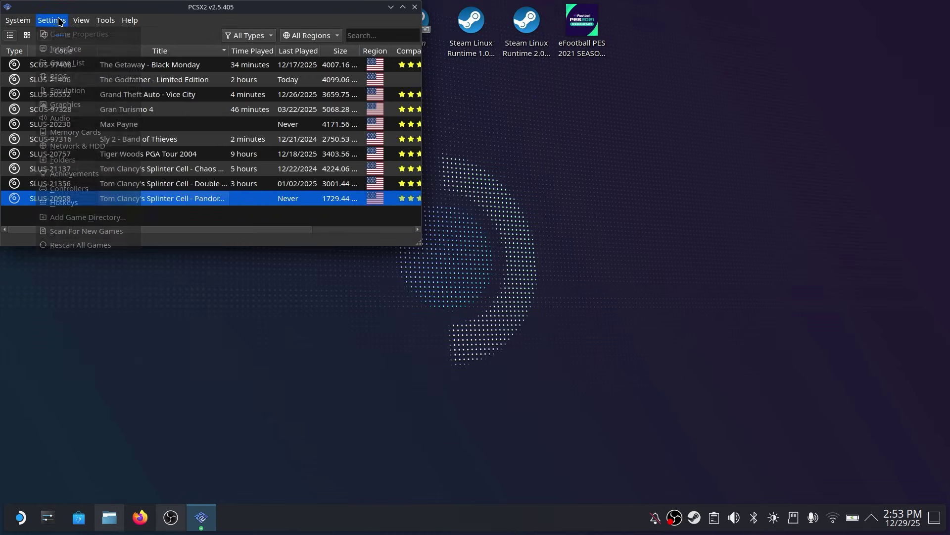
pyautogui.click(85, 102)
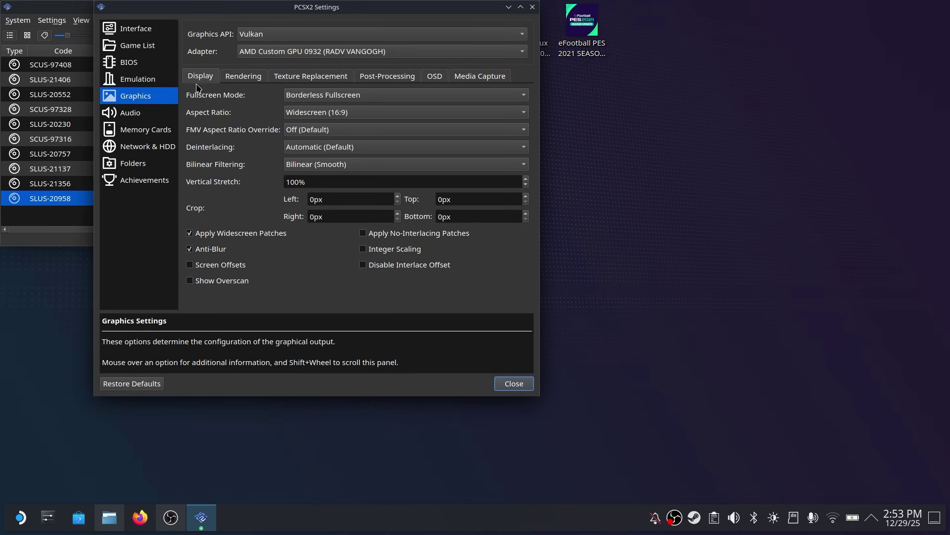
pyautogui.click(269, 34)
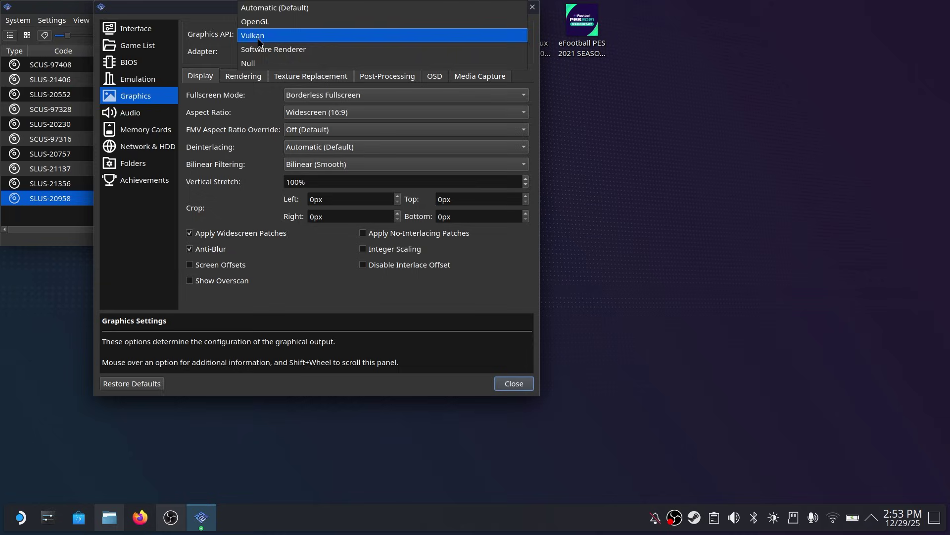
pyautogui.click(260, 37)
pyautogui.click(275, 53)
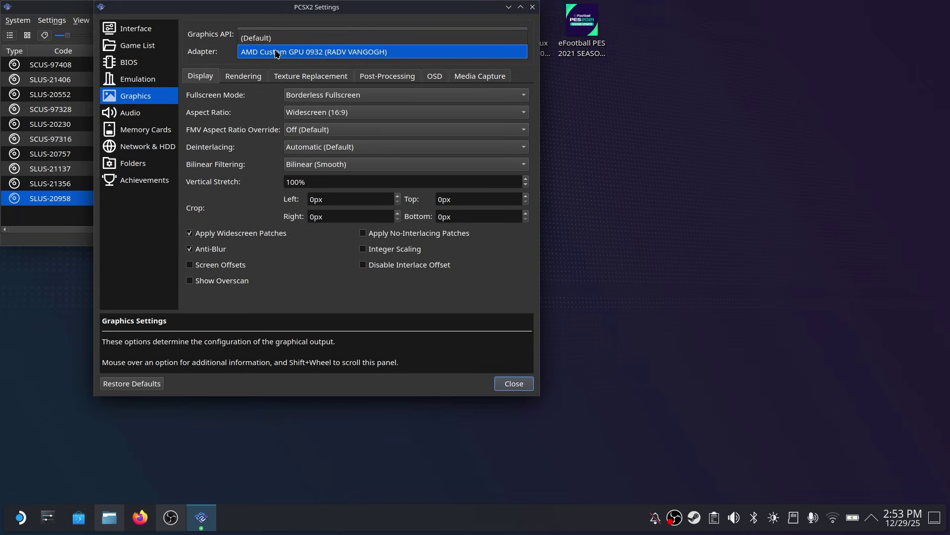
pyautogui.click(345, 54)
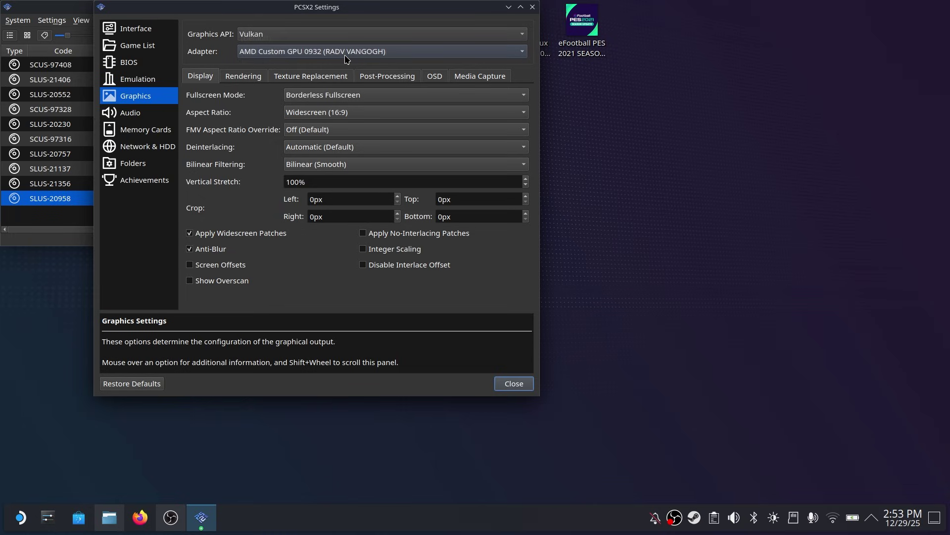
pyautogui.moveTo(353, 117)
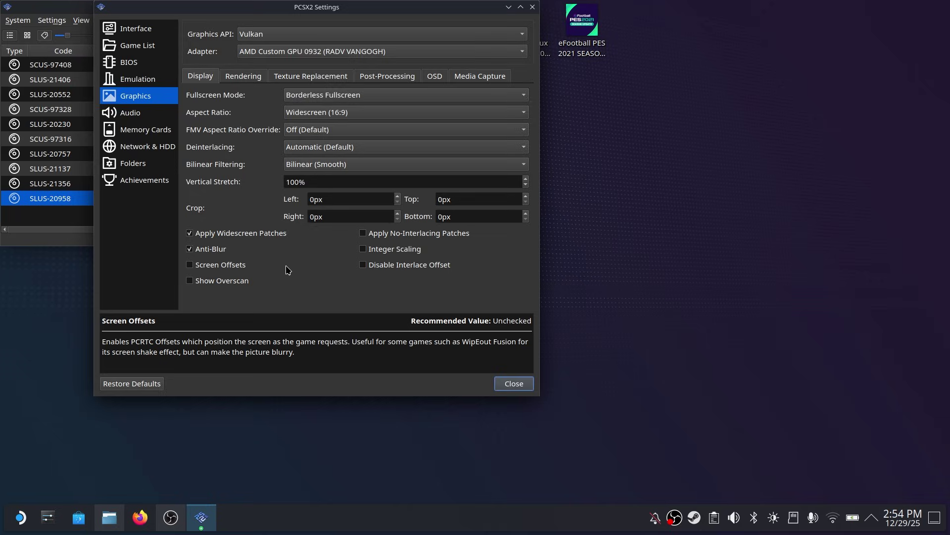
pyautogui.click(248, 82)
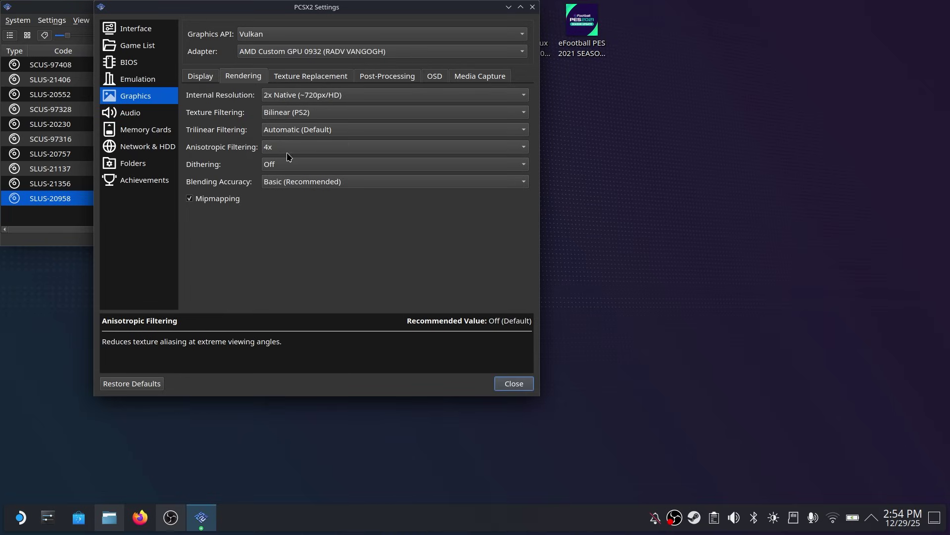
pyautogui.click(326, 80)
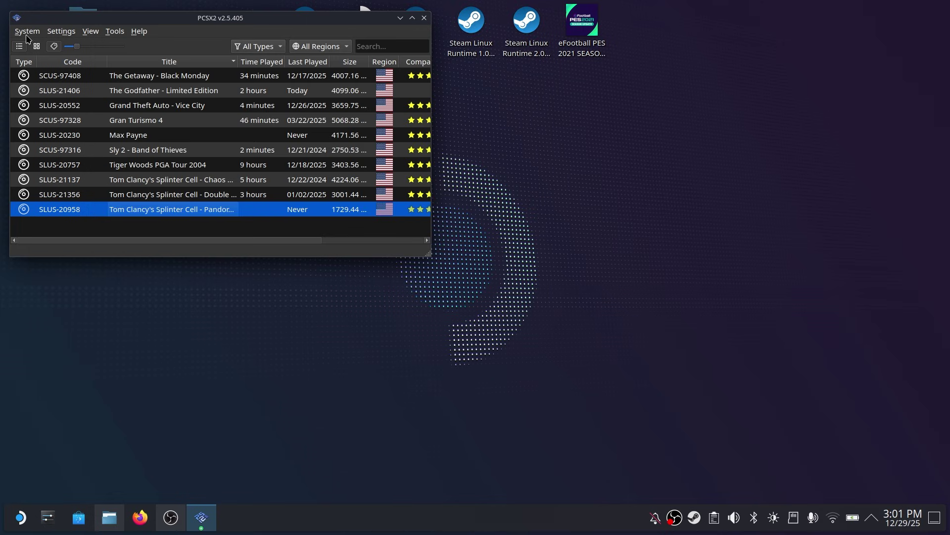
# Step: Create a folder named Memory Cards inside /home/deck/Desktop/ps2 and set it as the PCSX2 memory card folder
pyautogui.click(31, 32)
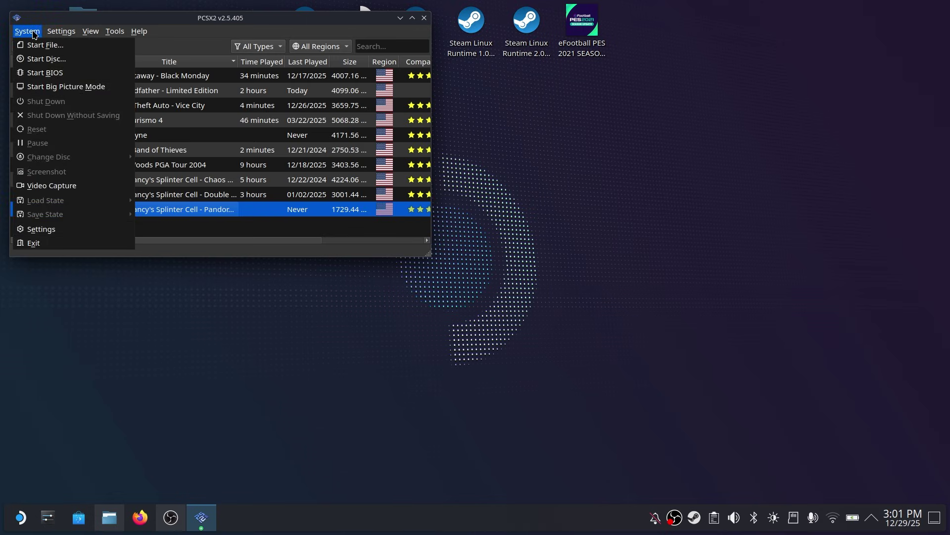
pyautogui.moveTo(63, 31)
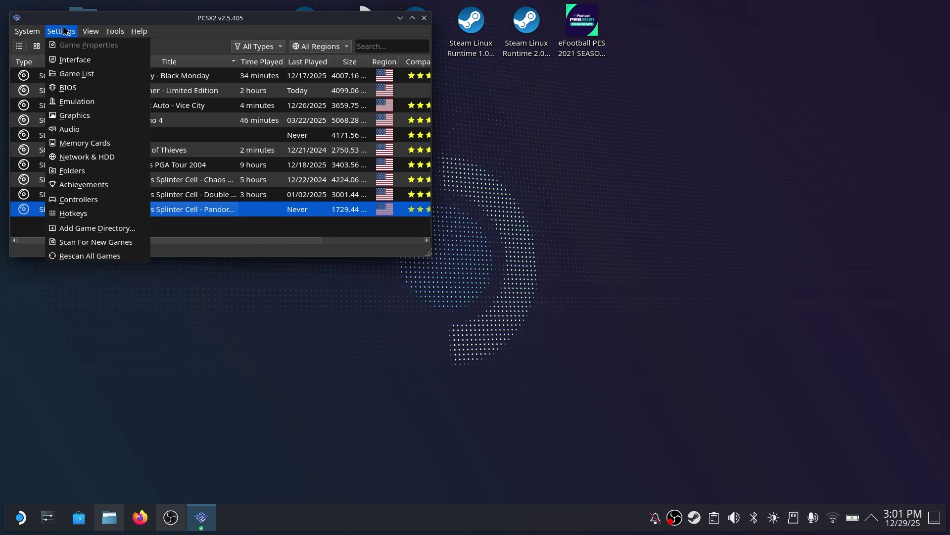
pyautogui.click(139, 143)
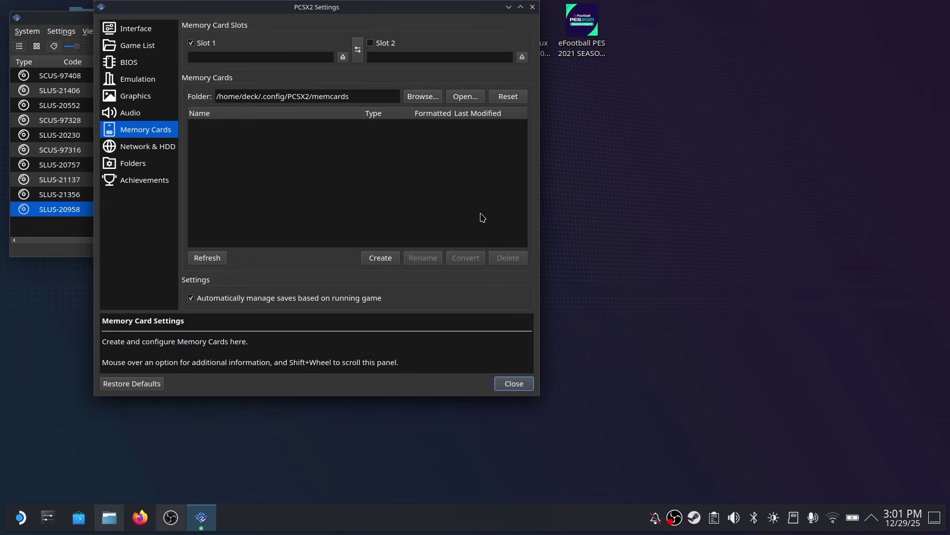
pyautogui.click(424, 96)
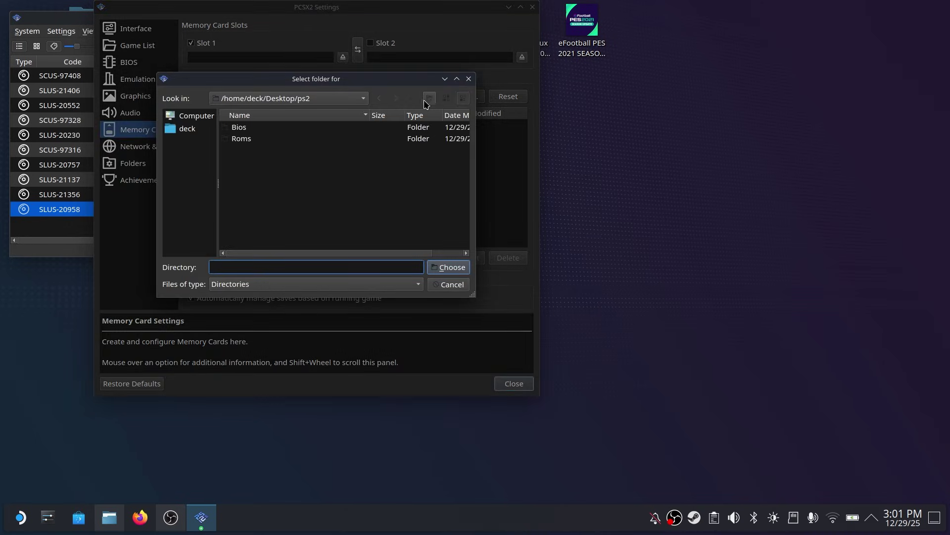
pyautogui.rightClick(250, 171)
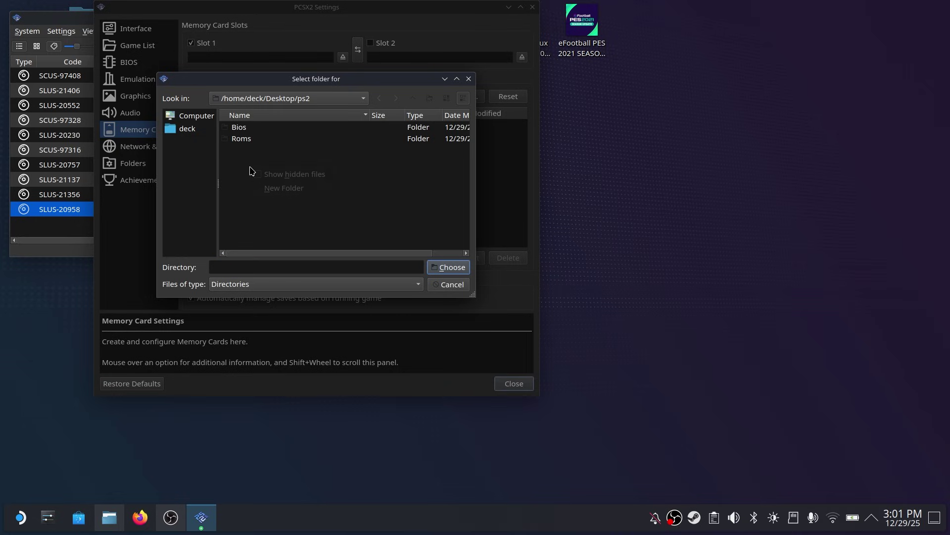
pyautogui.click(296, 189)
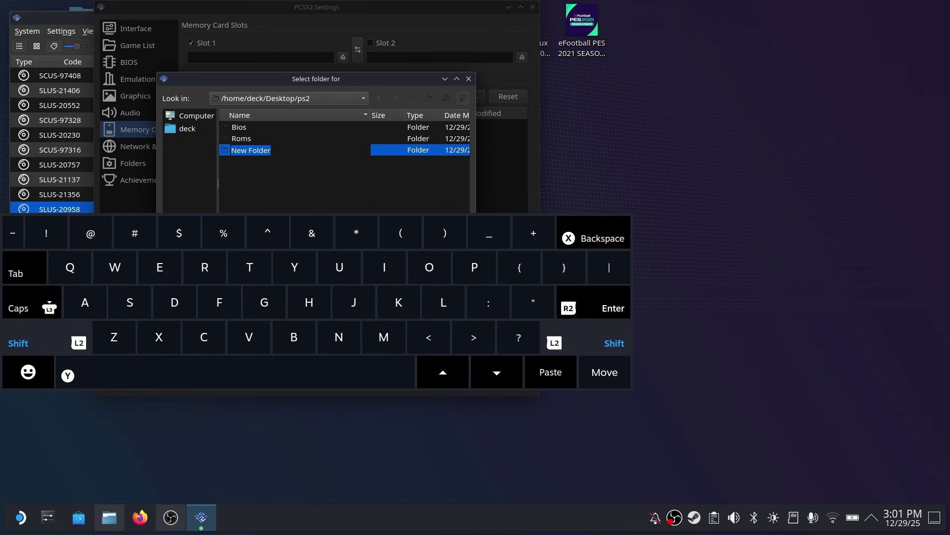
pyautogui.write('Memo')
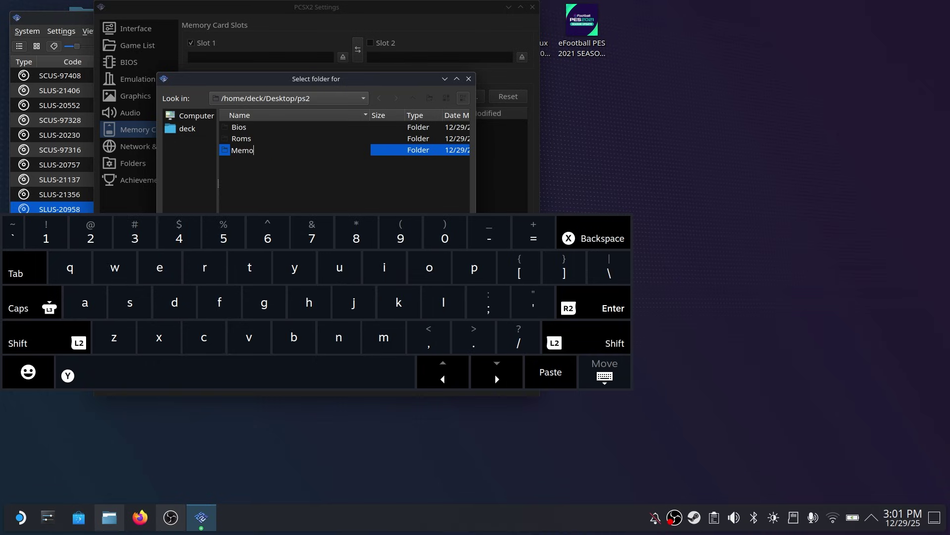
pyautogui.write('ry Cards')
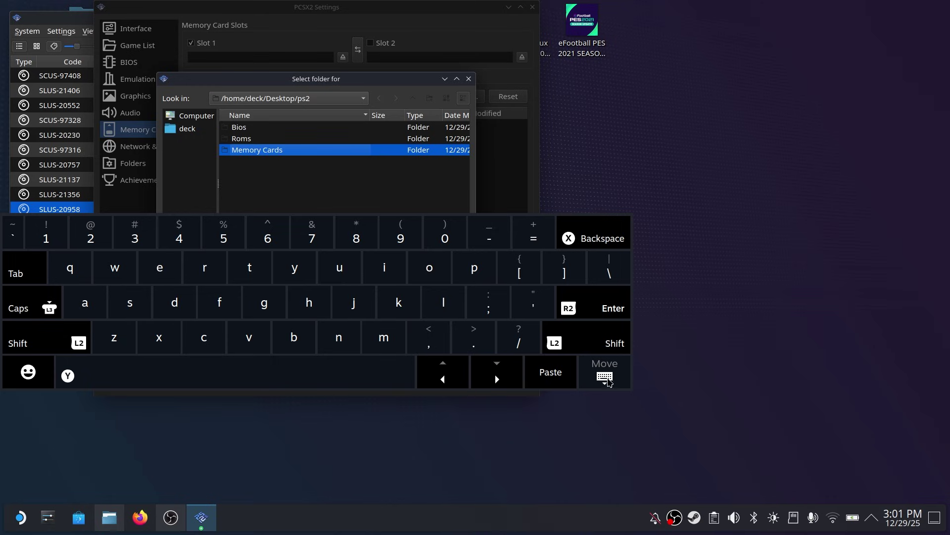
pyautogui.click(610, 382)
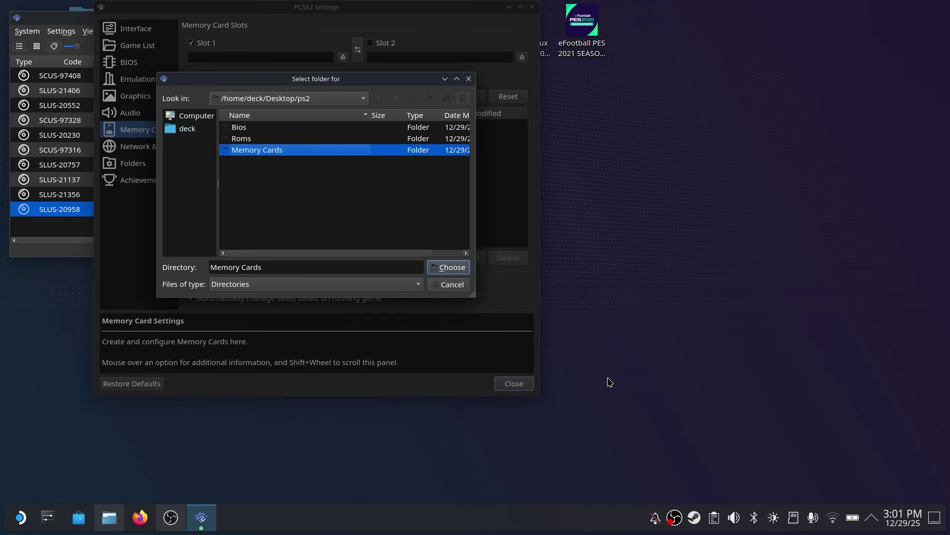
pyautogui.click(458, 270)
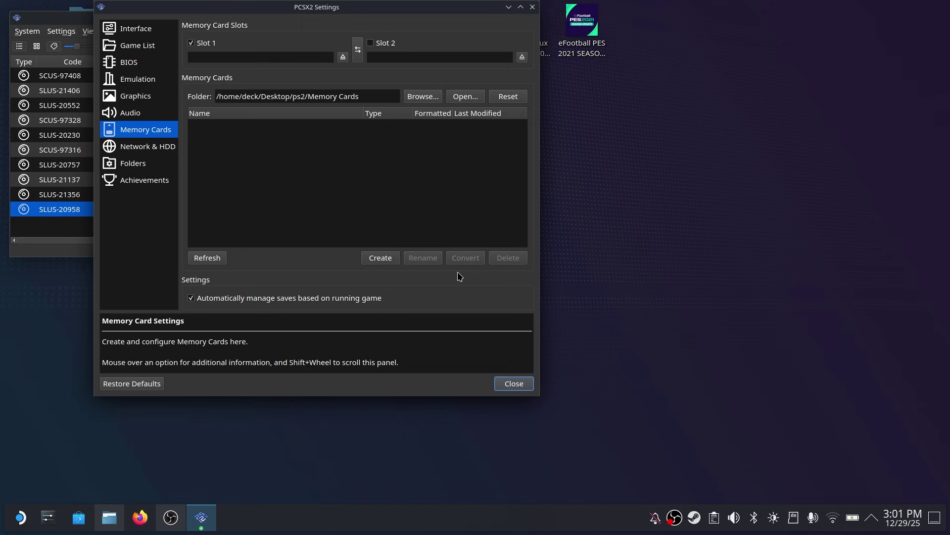
# Step: Create an 8 MB [Most Compatible] memory card named "my card"
pyautogui.click(375, 259)
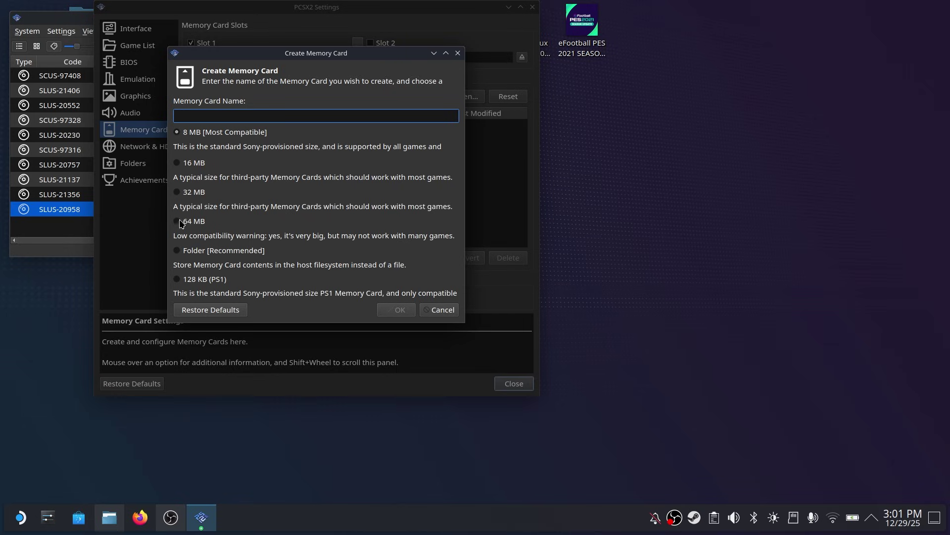
pyautogui.click(202, 114)
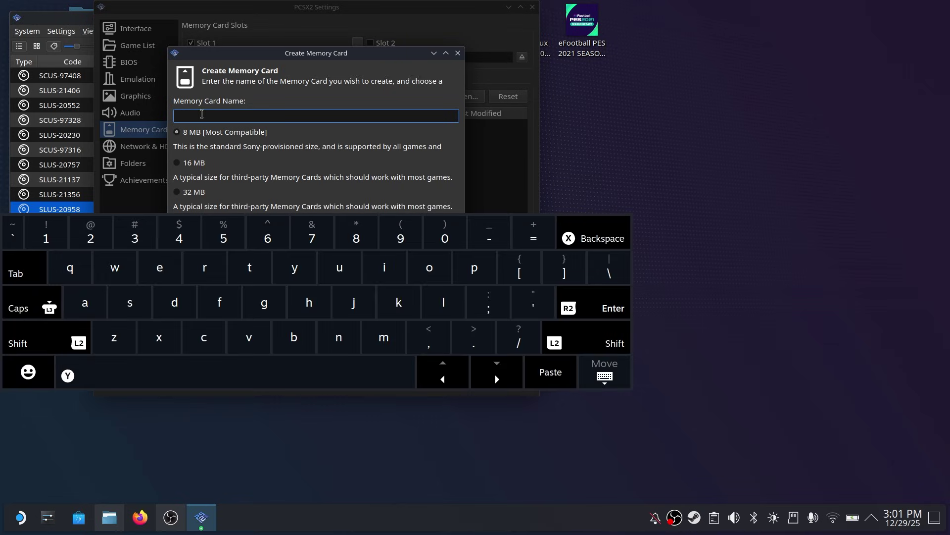
pyautogui.write('my card')
pyautogui.press('Return')
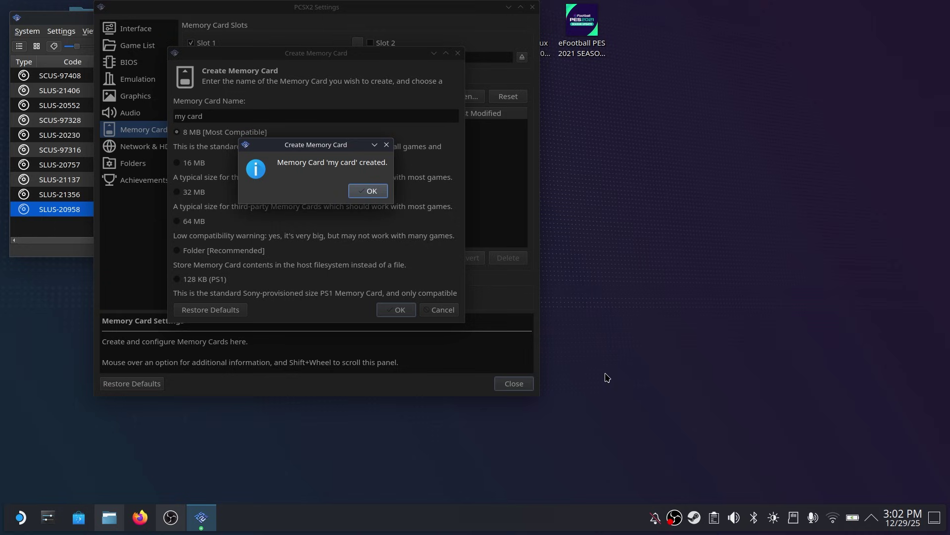
pyautogui.click(373, 191)
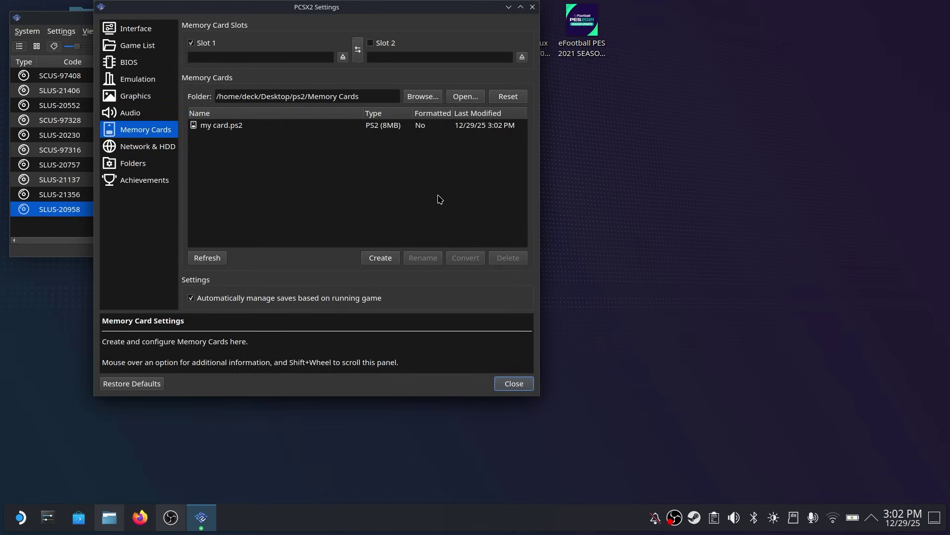
# Step: Assign my card.ps2 to memory card Slot 1 and close the settings
pyautogui.rightClick(234, 125)
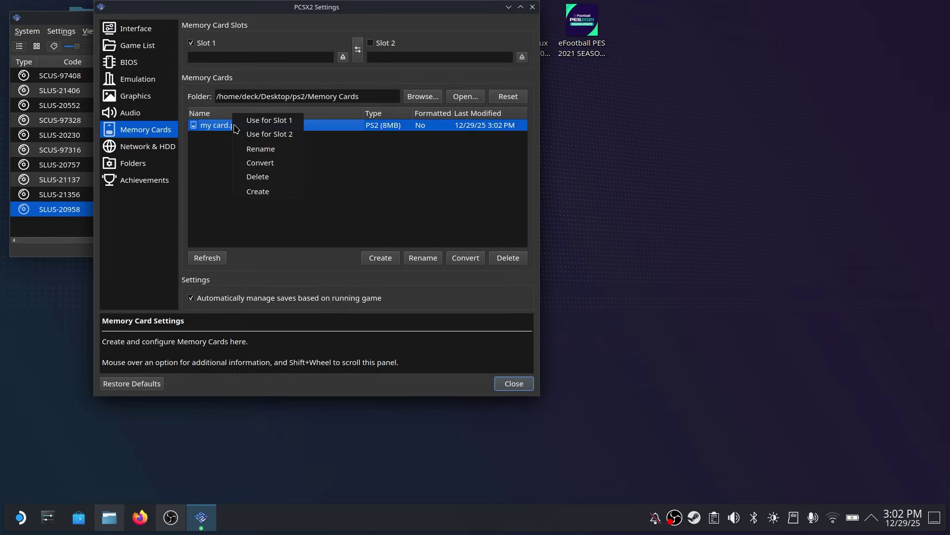
pyautogui.click(275, 121)
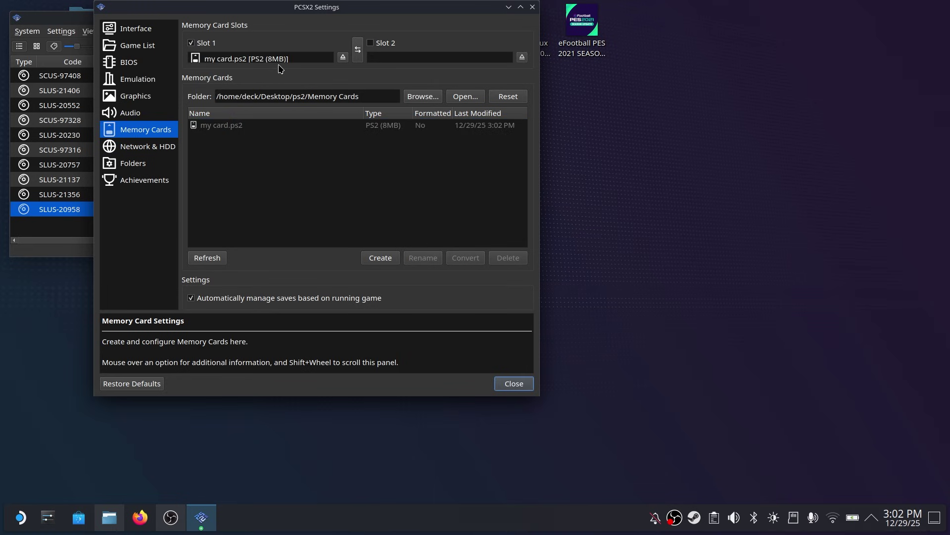
pyautogui.click(508, 386)
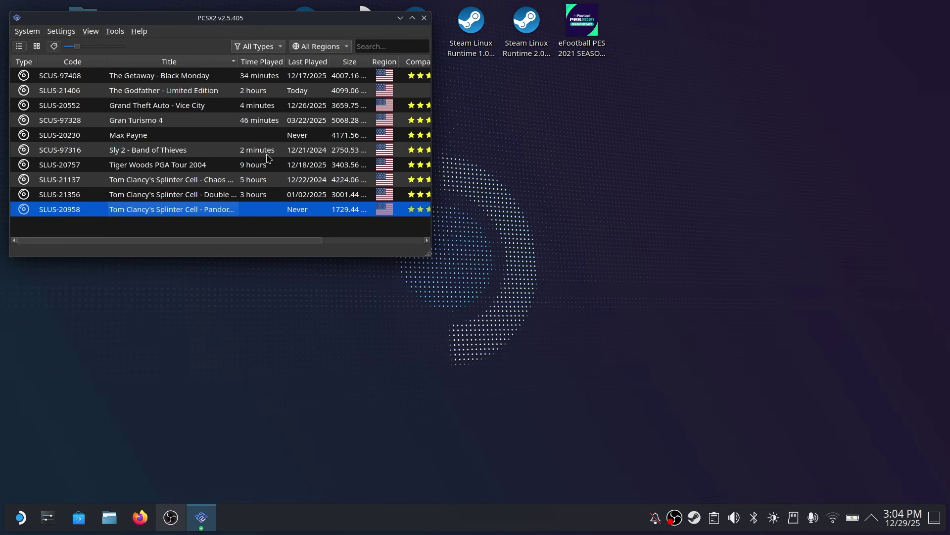
# Step: Choose DualShock 2 as the controller type for Controller Port 1 in the controller settings
pyautogui.click(52, 33)
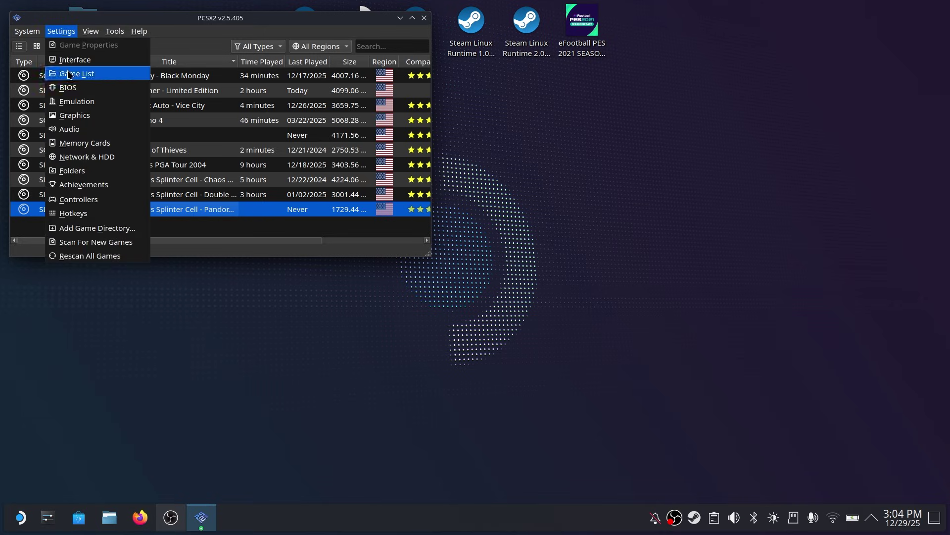
pyautogui.click(96, 200)
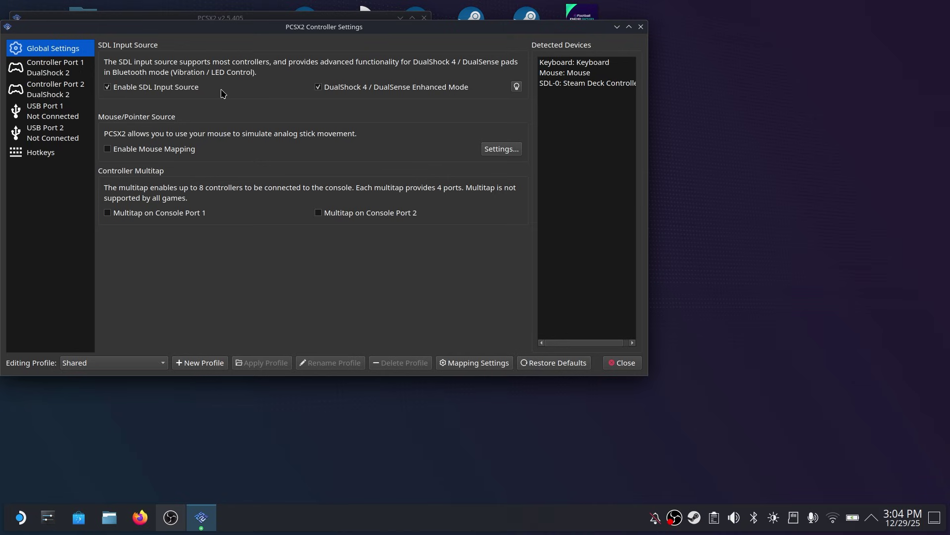
pyautogui.click(35, 67)
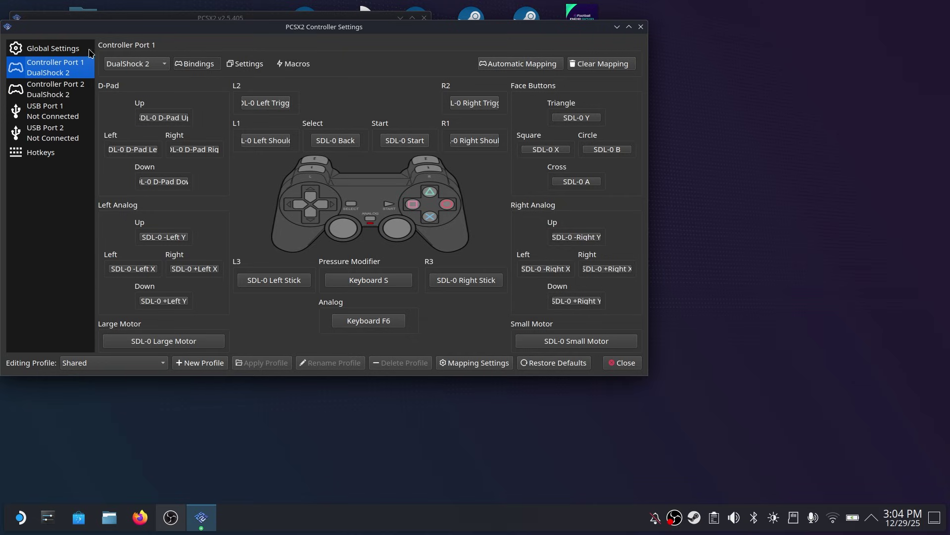
pyautogui.click(159, 70)
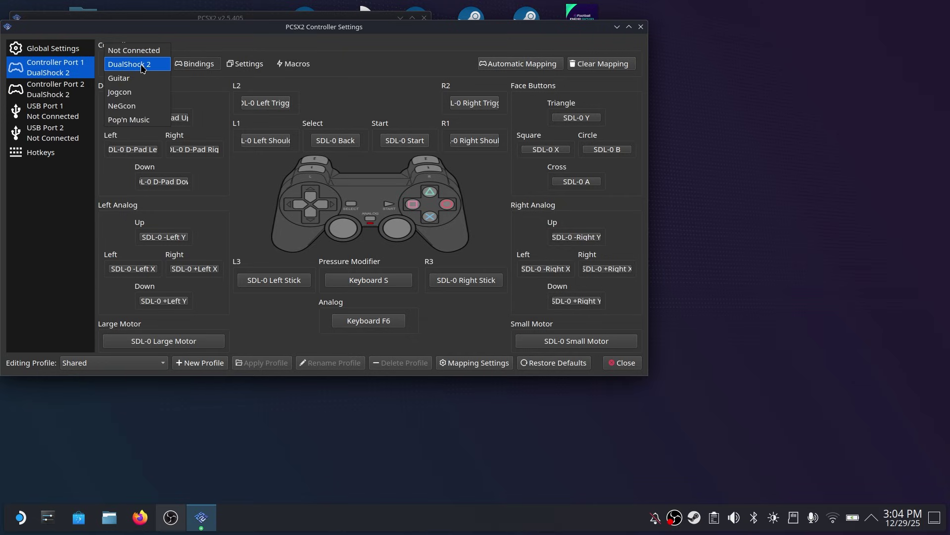
pyautogui.click(143, 69)
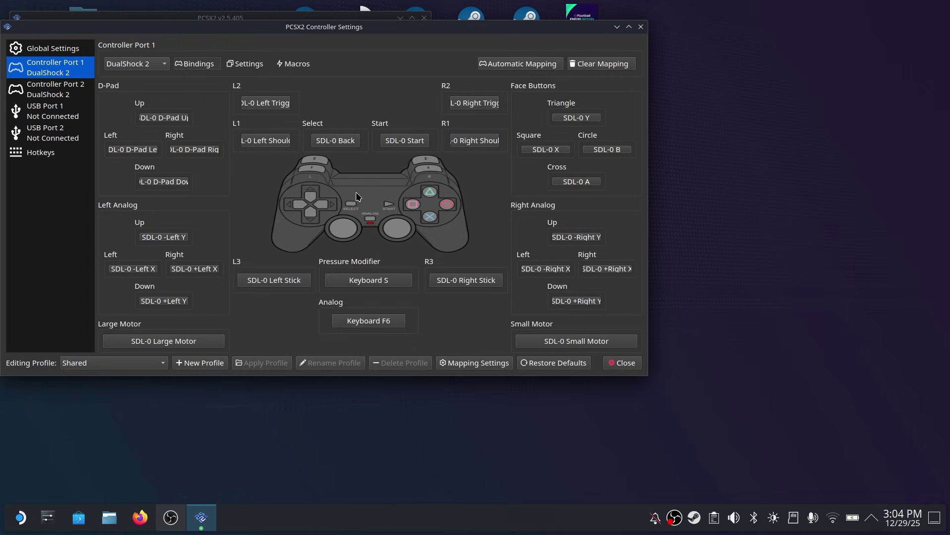
# Step: Bind Controller Port 1's Triangle button to Y and open the Circle button's binding for editing
pyautogui.click(582, 119)
pyautogui.press('y')
pyautogui.click(592, 153)
pyautogui.press('Escape')
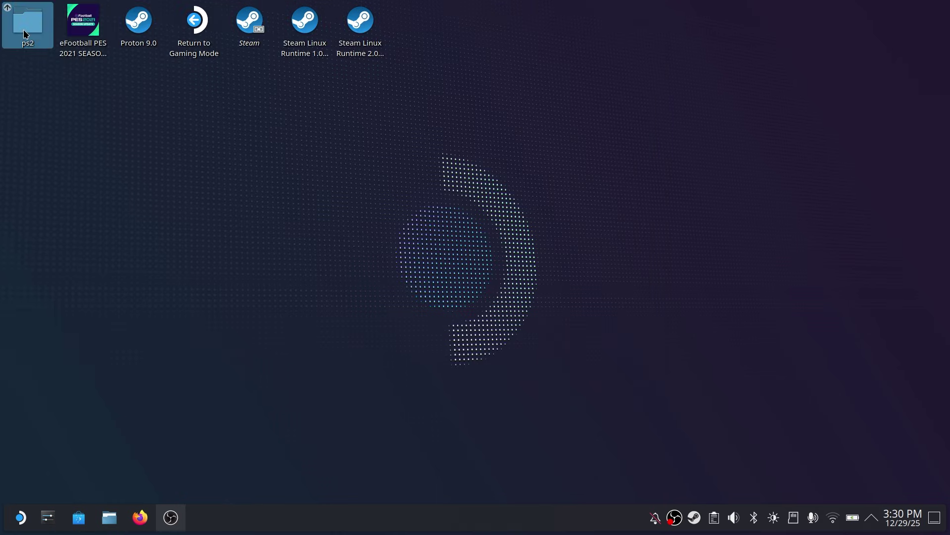
# Step: Add pcsx2-v2.4.0-linux-appimage-x64-Qt.AppImage from the desktop's ps2 folder to Steam
pyautogui.click(24, 34)
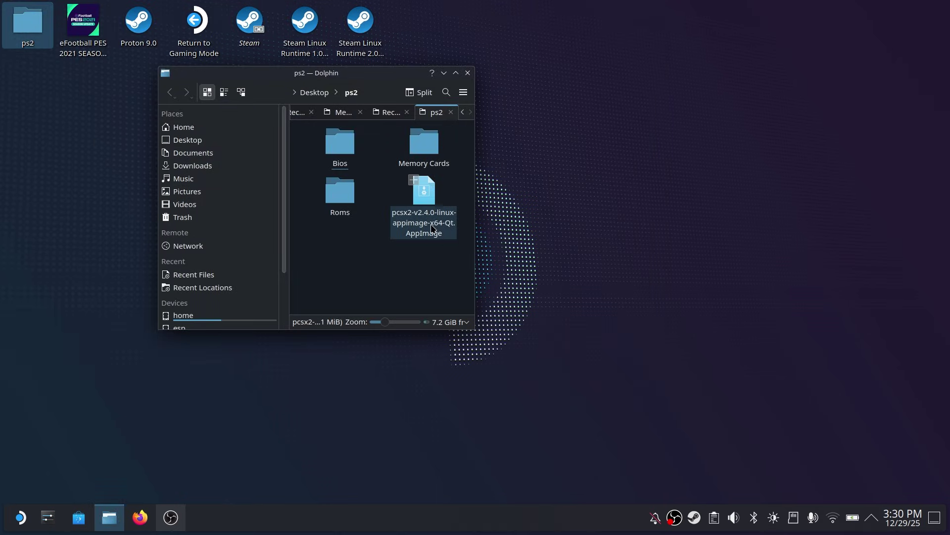
pyautogui.rightClick(431, 227)
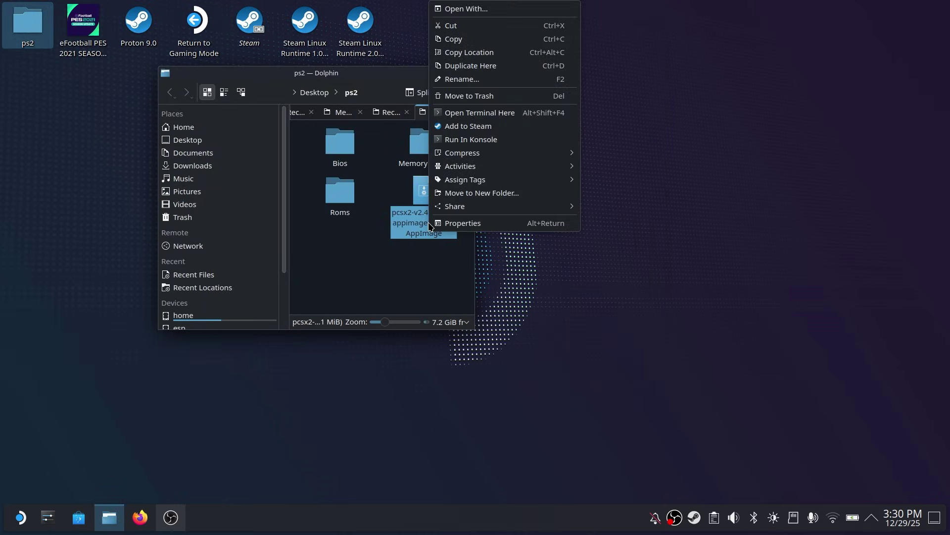
pyautogui.click(481, 128)
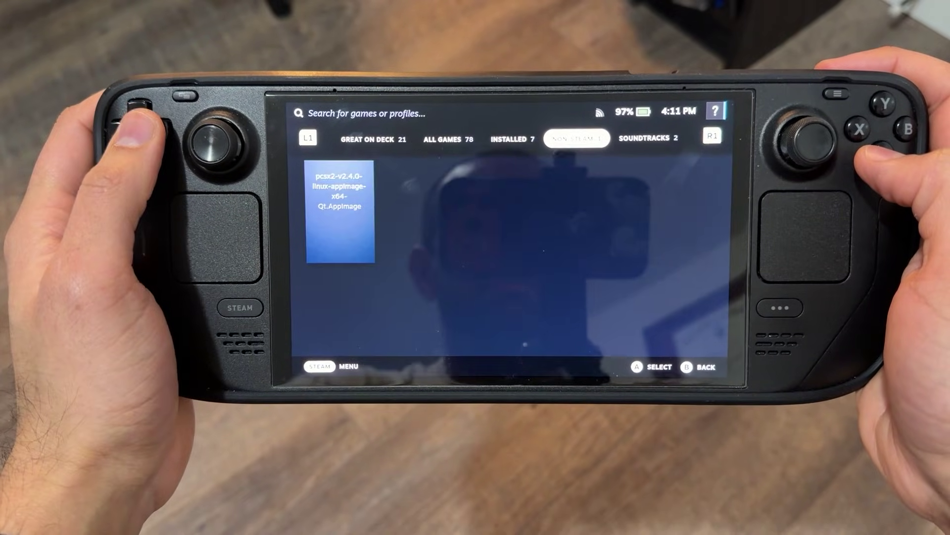
# Step: Launch pcsx2-v2.4.0-linux-appimage-x64-Qt.AppImage from the non-Steam games in the Steam Gaming Mode library
pyautogui.press('Return')
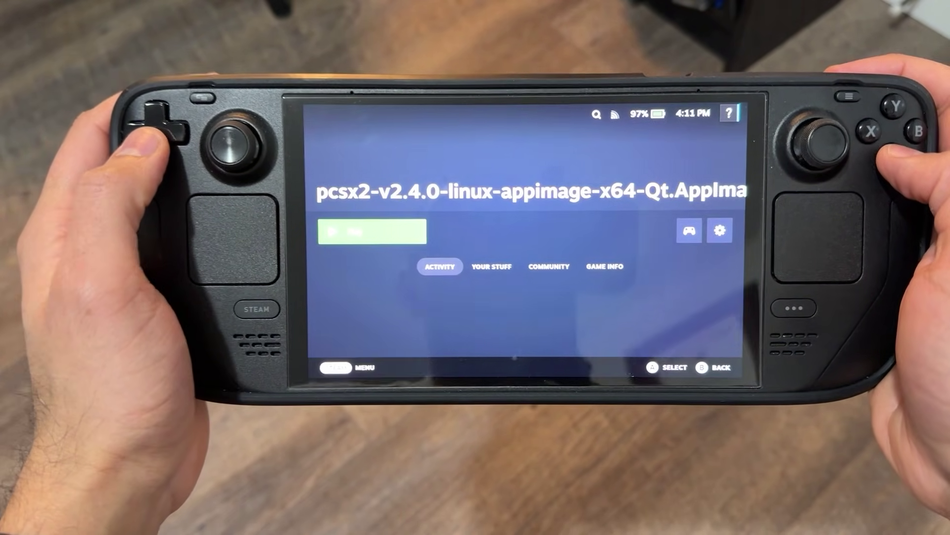
pyautogui.press('Return')
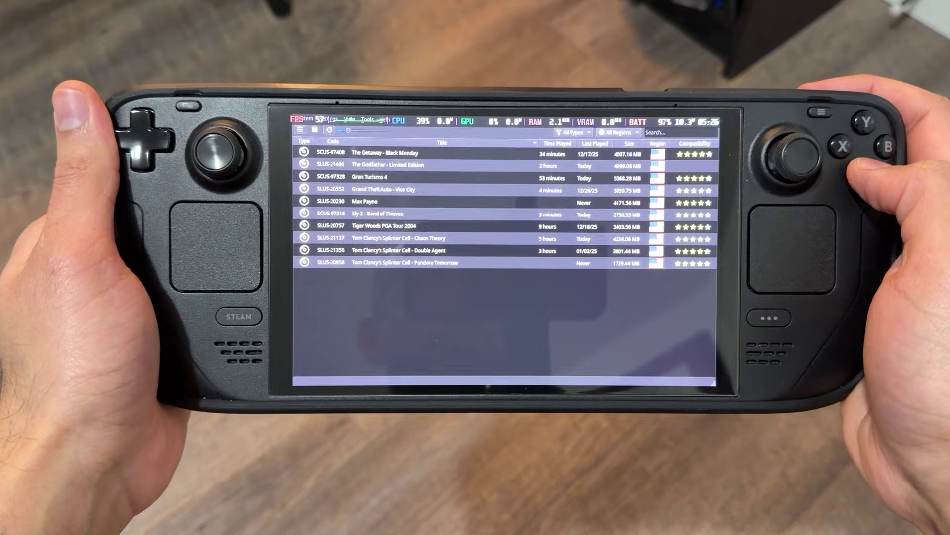